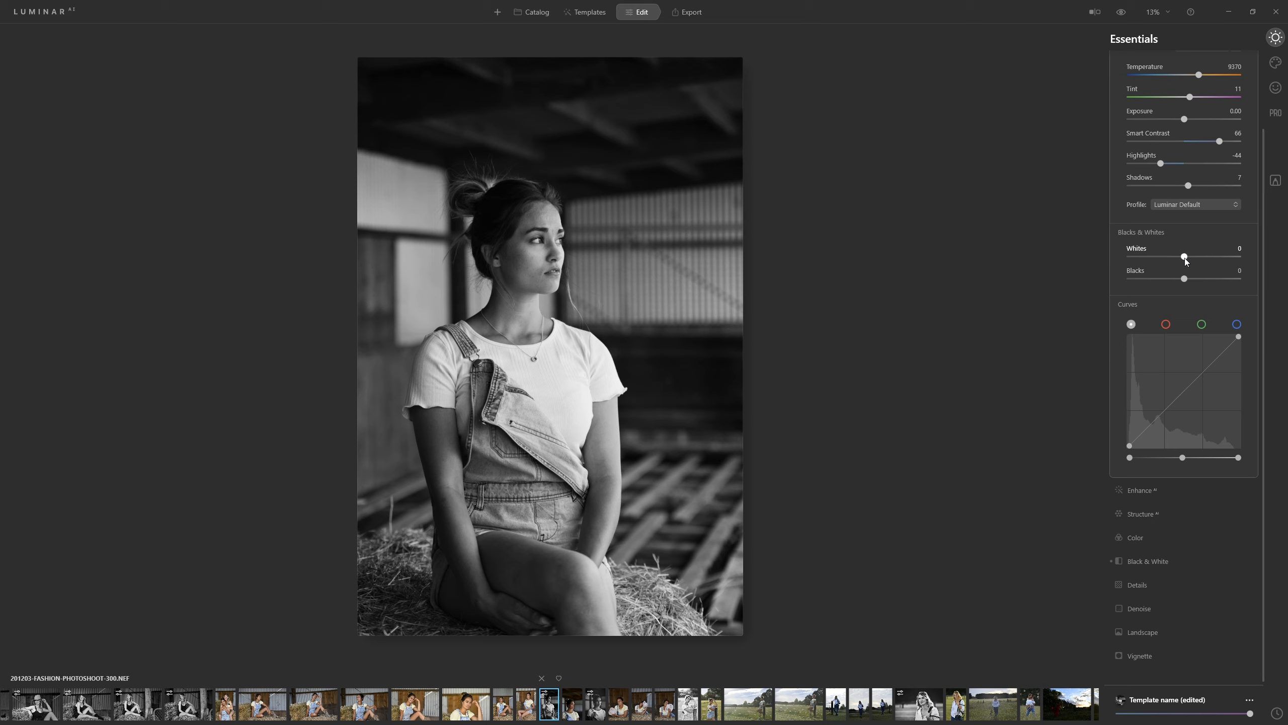
Set the portrait's light adjustments to Whites 34, Blacks -7 and Highlights -100
drag(1190, 257, 1194, 257)
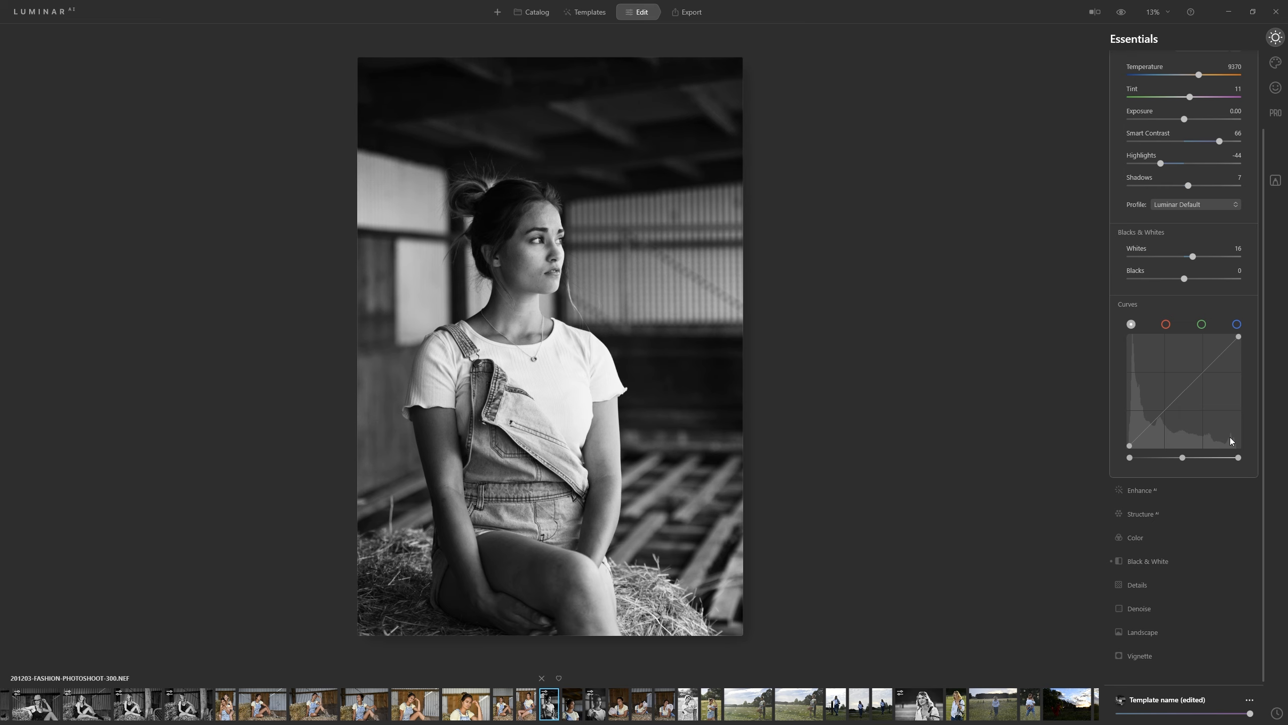
drag(1193, 258, 1244, 268)
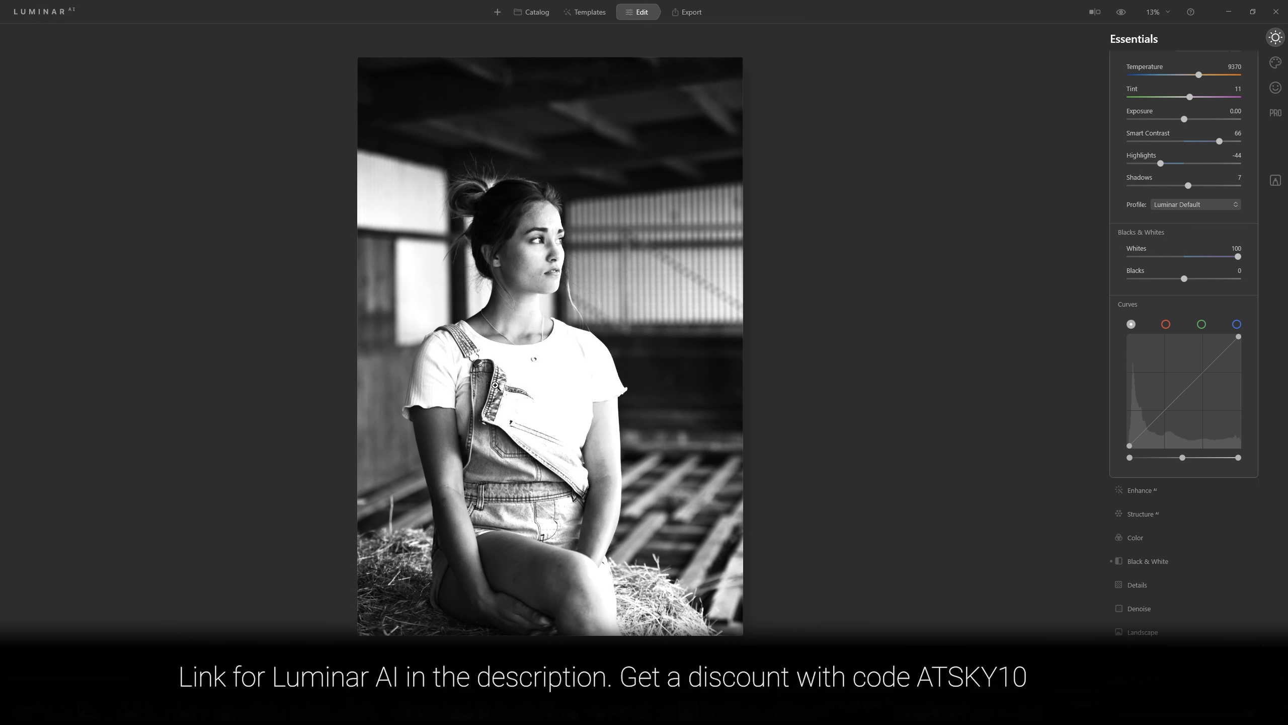
drag(1238, 257, 1208, 256)
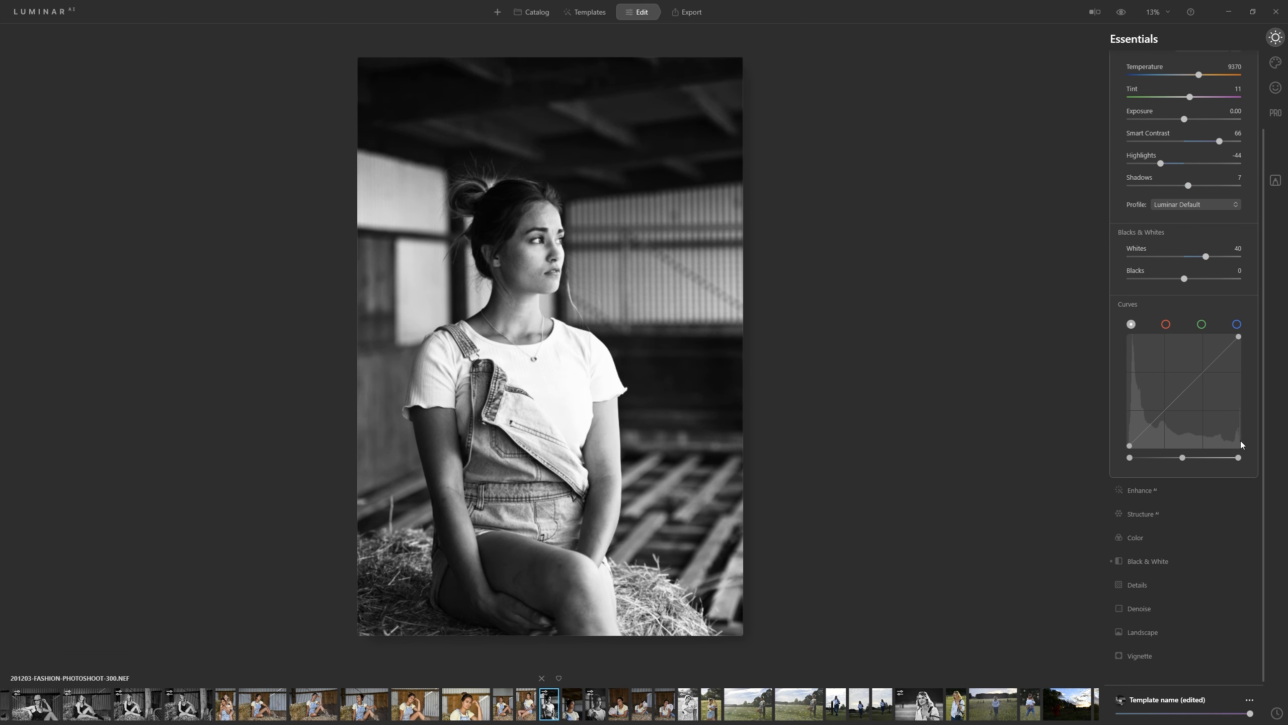
drag(1200, 256, 1202, 258)
drag(1184, 280, 1180, 281)
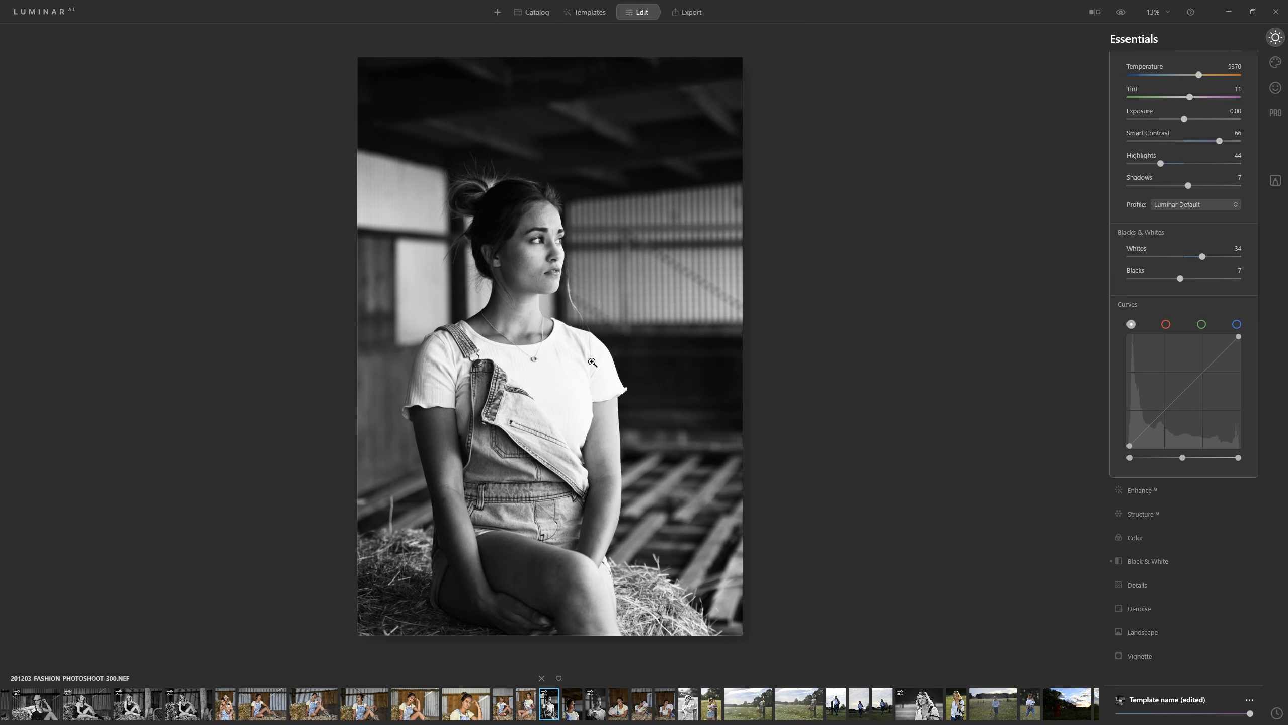
drag(1161, 164, 1115, 165)
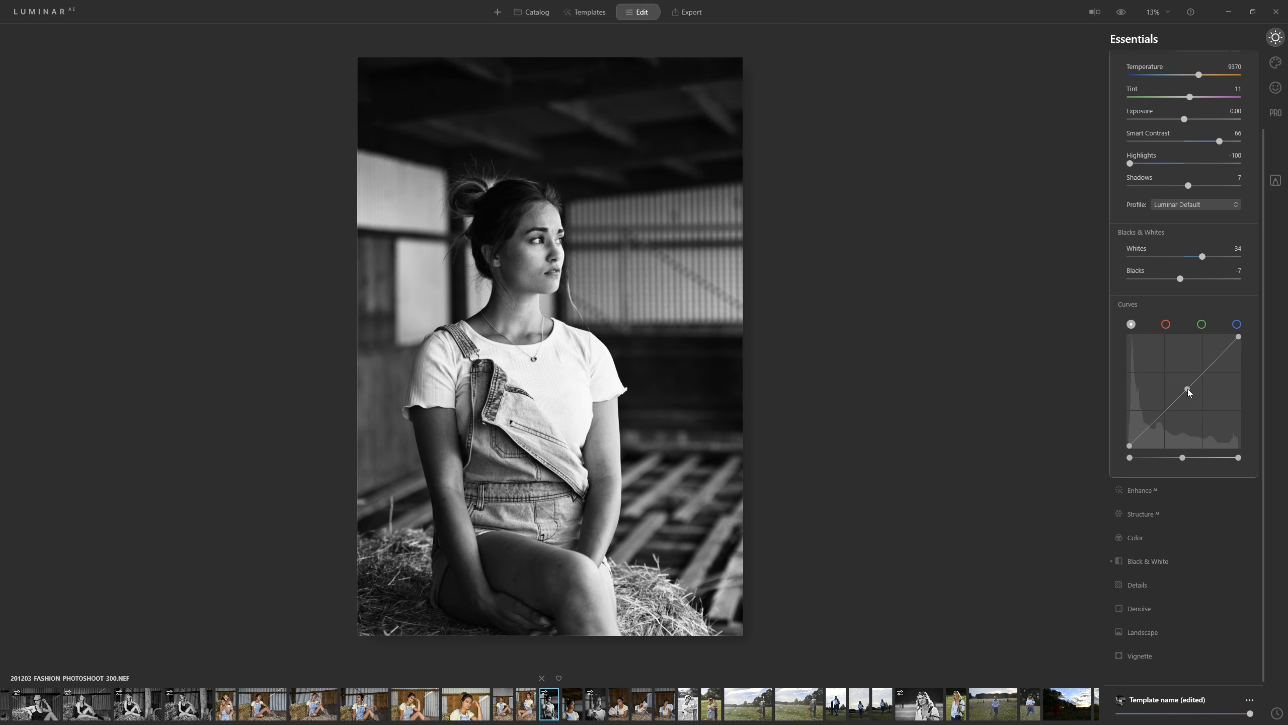
Try a darker-midtone curve and a curve with lifted shadows and lowered highlights, removing the added points each time
mouse_move(1187, 388)
mouse_down()
mouse_move(1199, 428)
mouse_move(1190, 389)
mouse_move(1192, 411)
mouse_up()
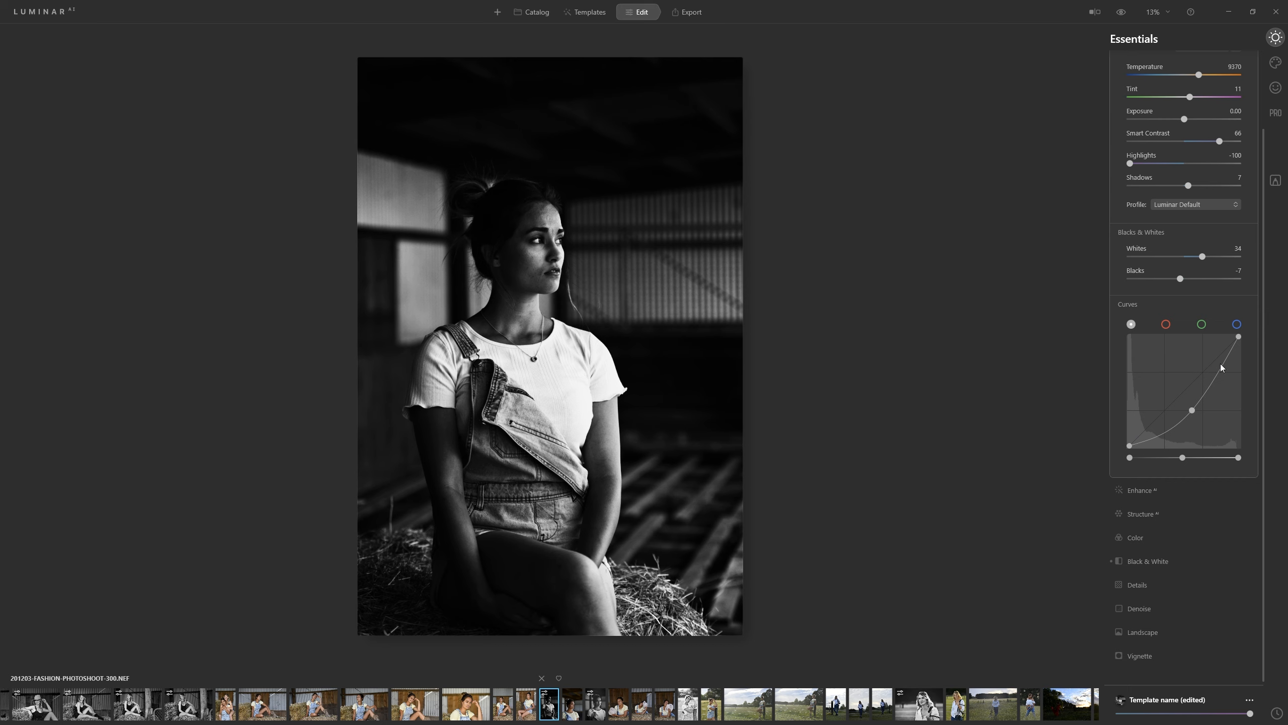
double_click(1190, 411)
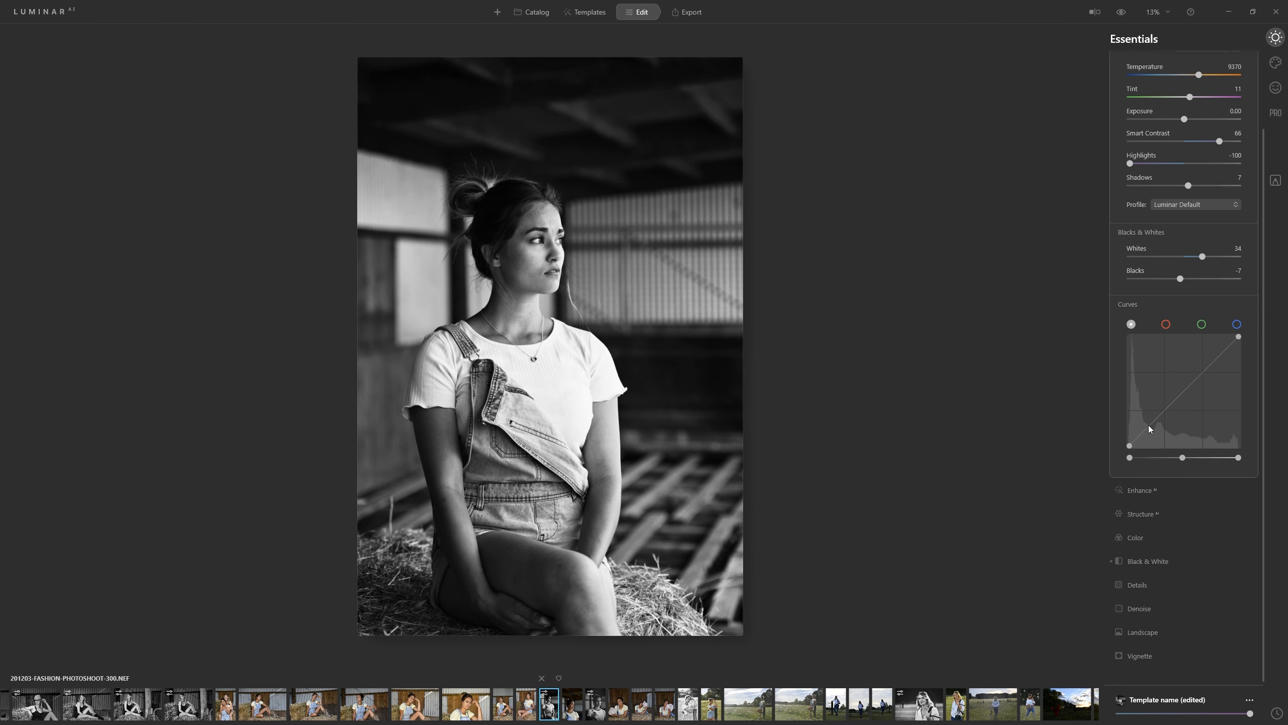
drag(1155, 423, 1200, 379)
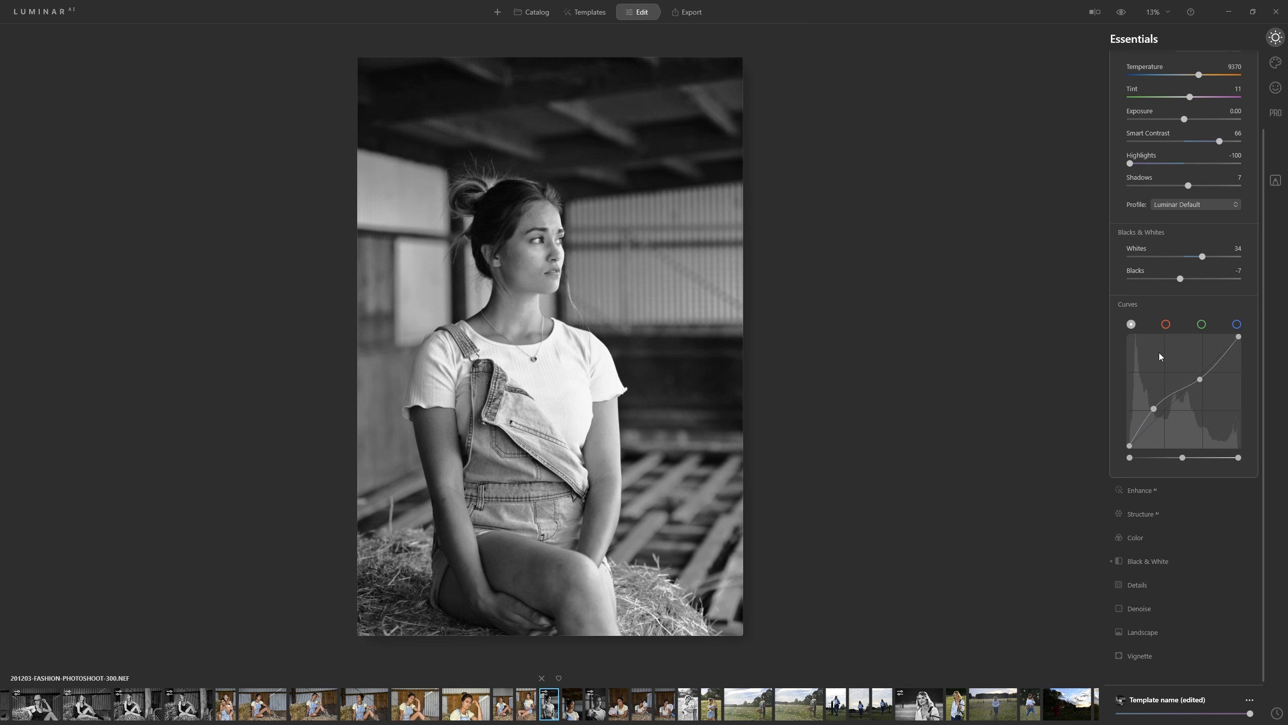
click(1180, 307)
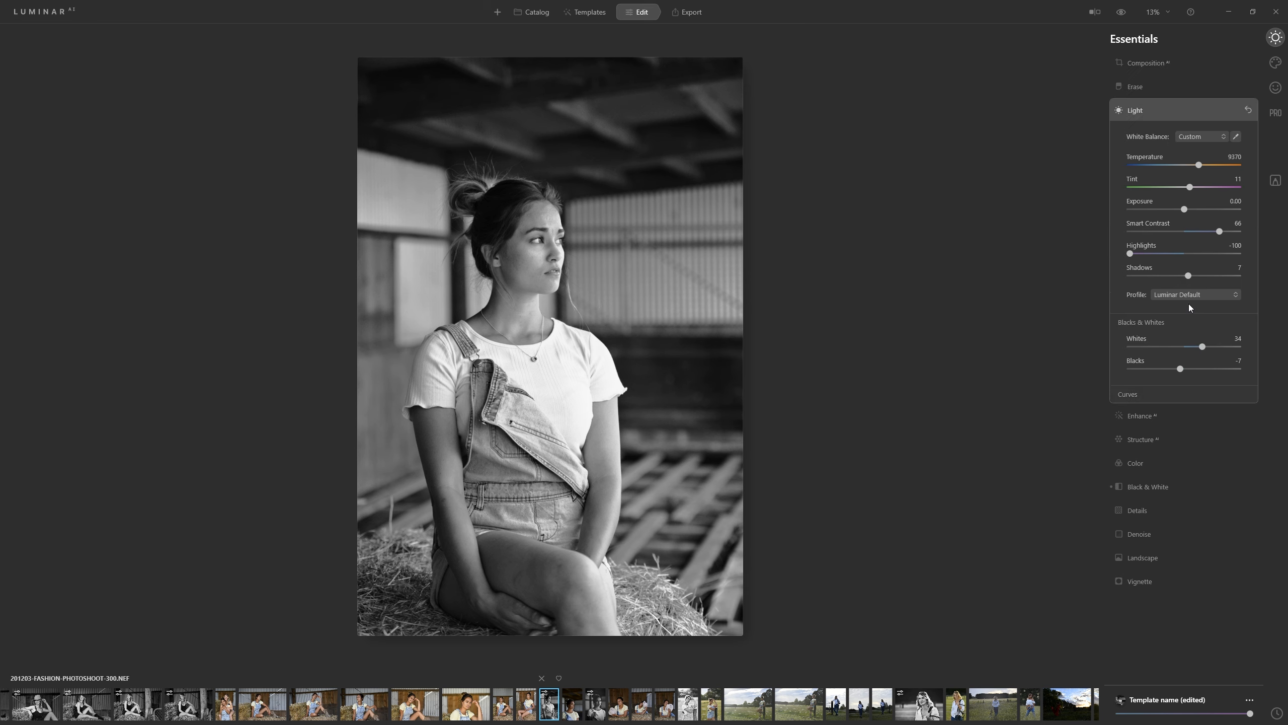
click(1151, 395)
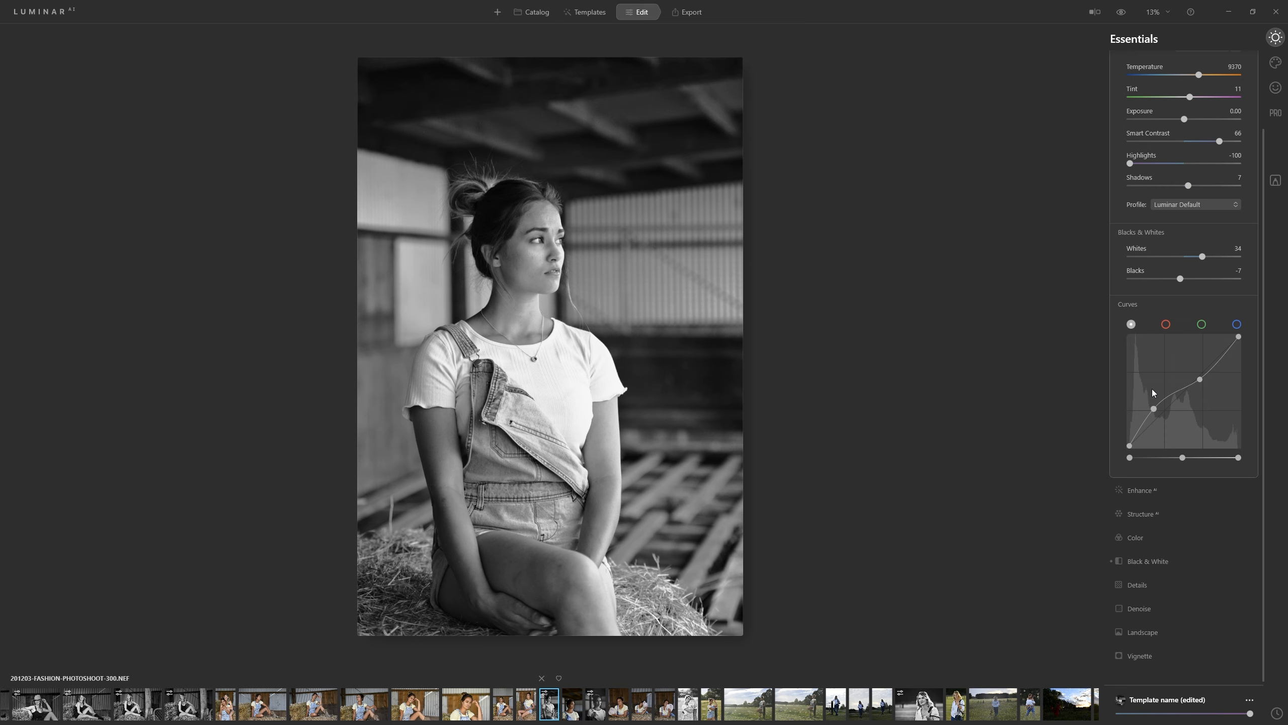
click(1190, 304)
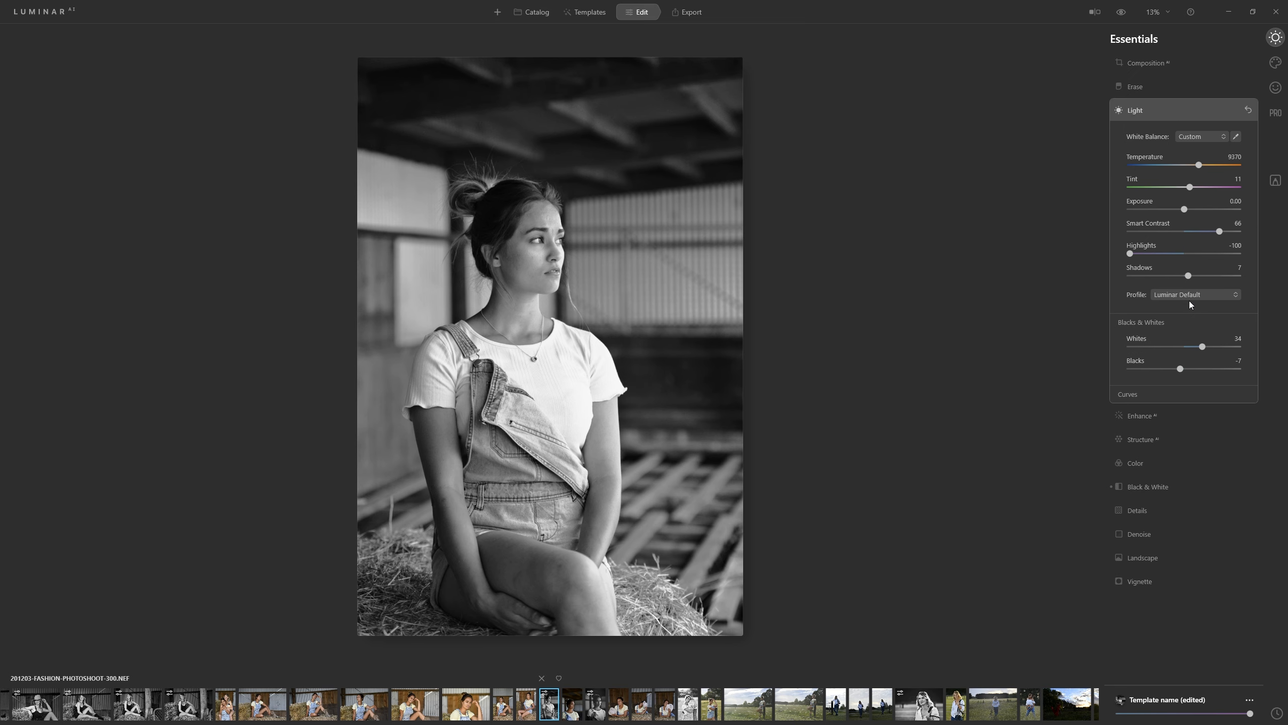
click(1151, 391)
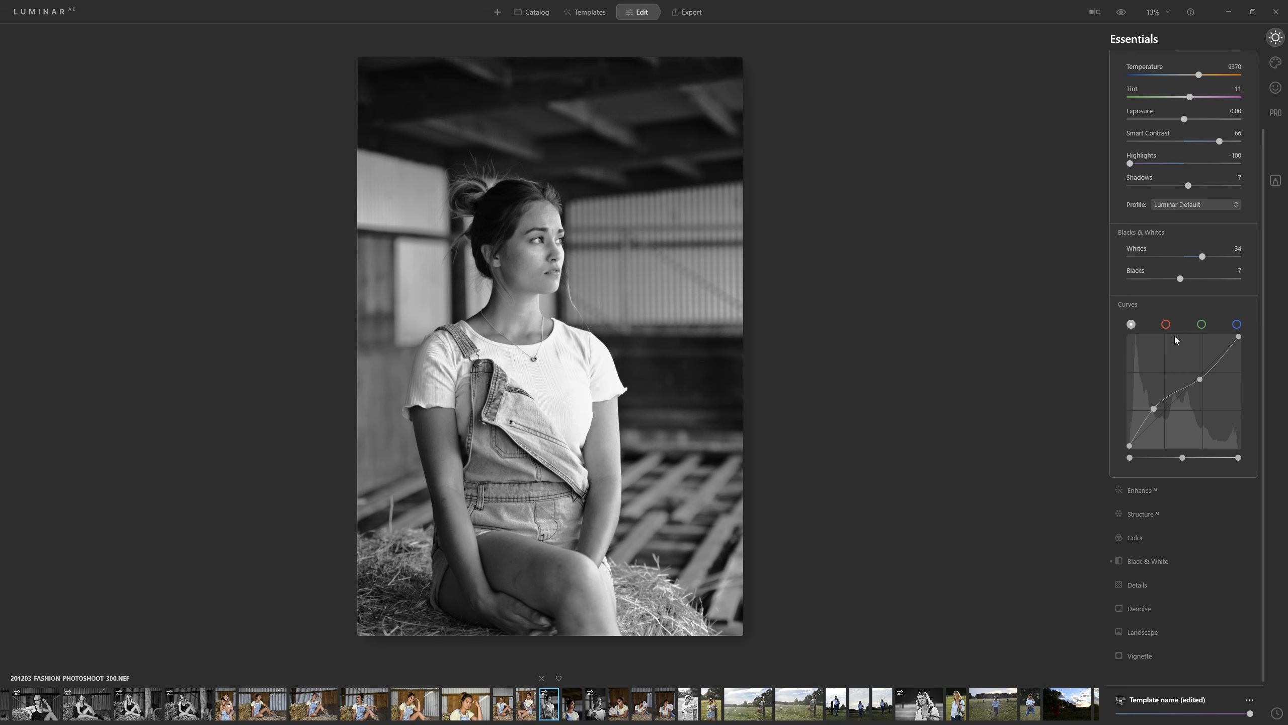
double_click(1200, 379)
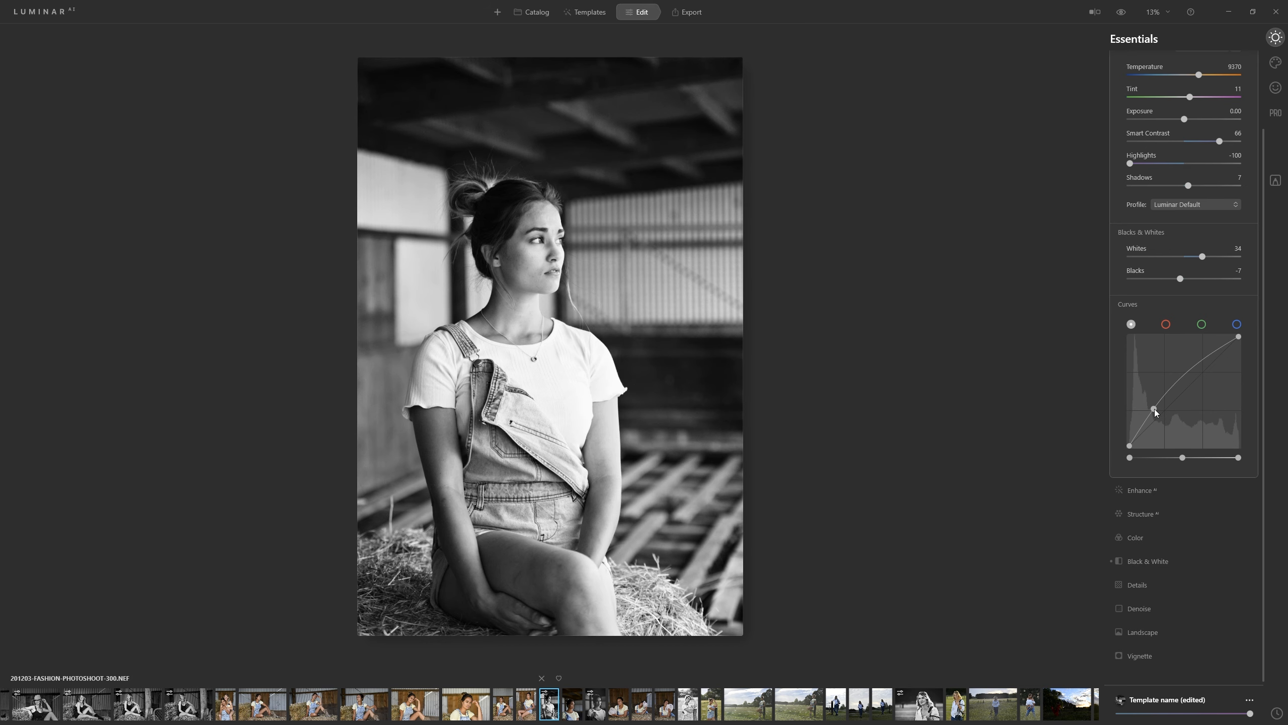
double_click(1155, 410)
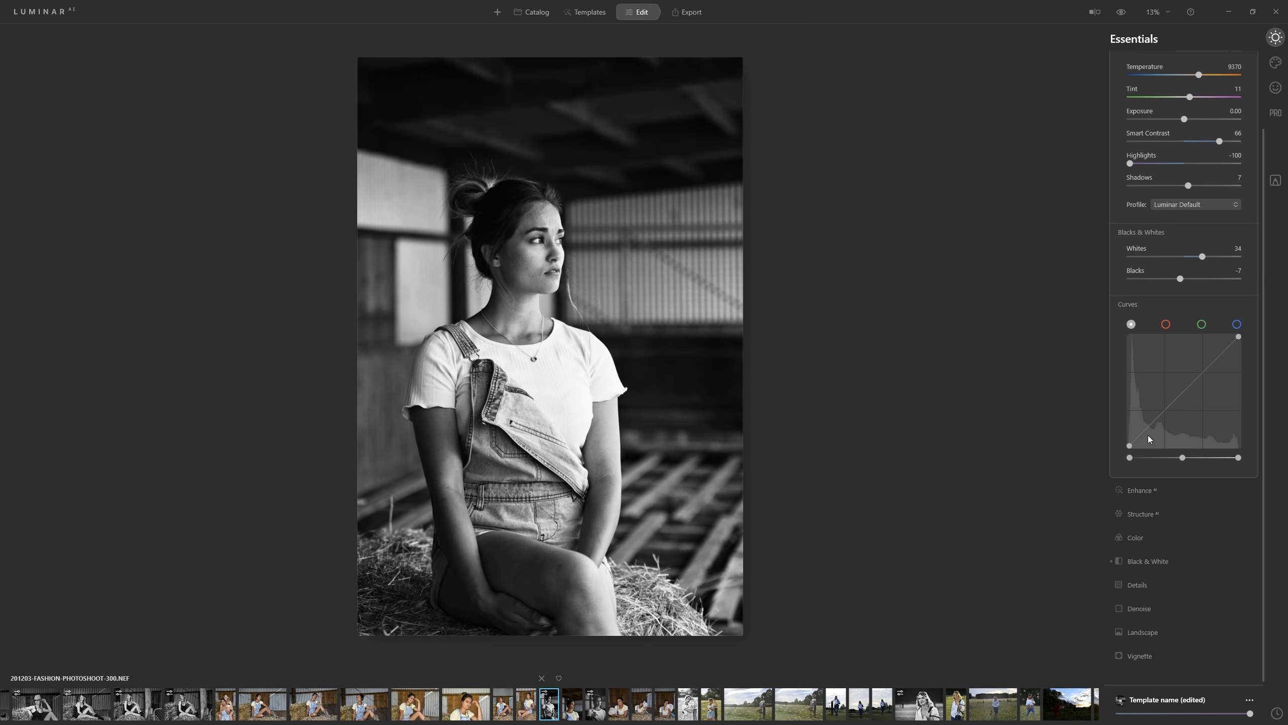
Try lowering the tone curve's midpoint and its white endpoint, restoring the straight line after each
mouse_move(1183, 394)
mouse_down()
mouse_move(1177, 378)
mouse_move(1186, 412)
mouse_up()
double_click(1186, 411)
mouse_move(1129, 445)
mouse_down()
mouse_move(1123, 393)
mouse_move(1108, 447)
mouse_up()
drag(1238, 336, 1250, 370)
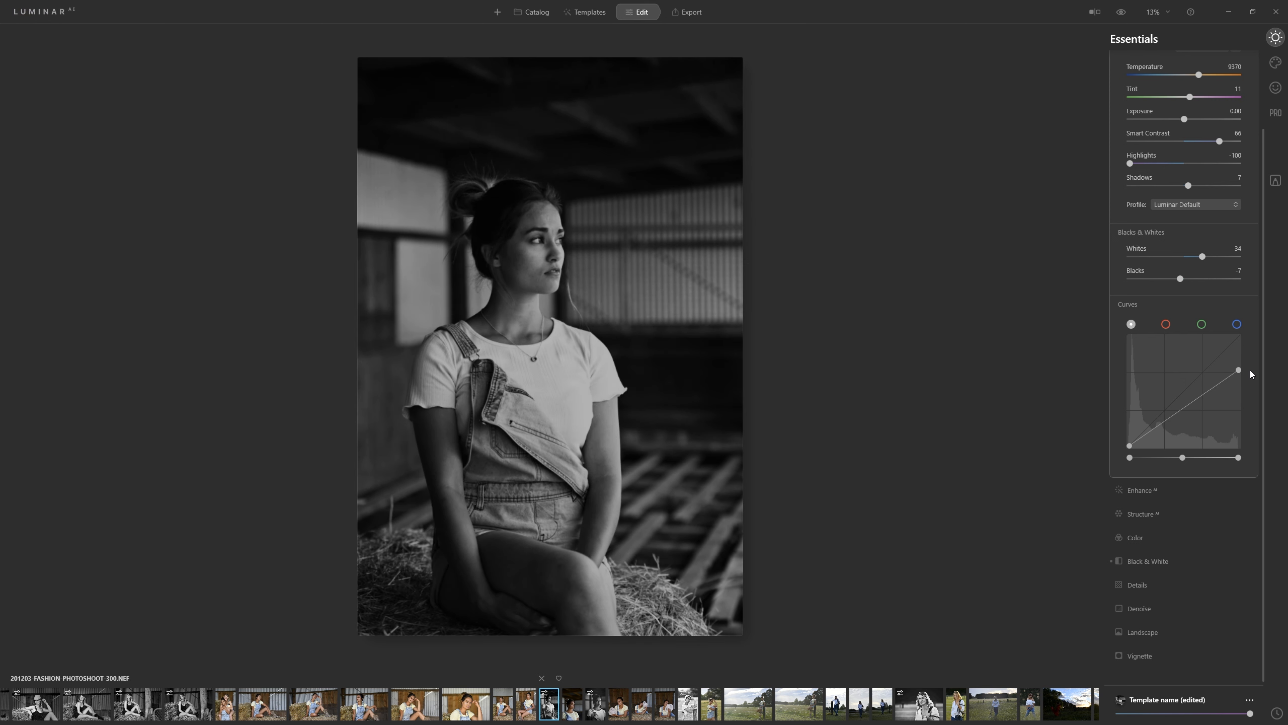
drag(1250, 370, 1247, 335)
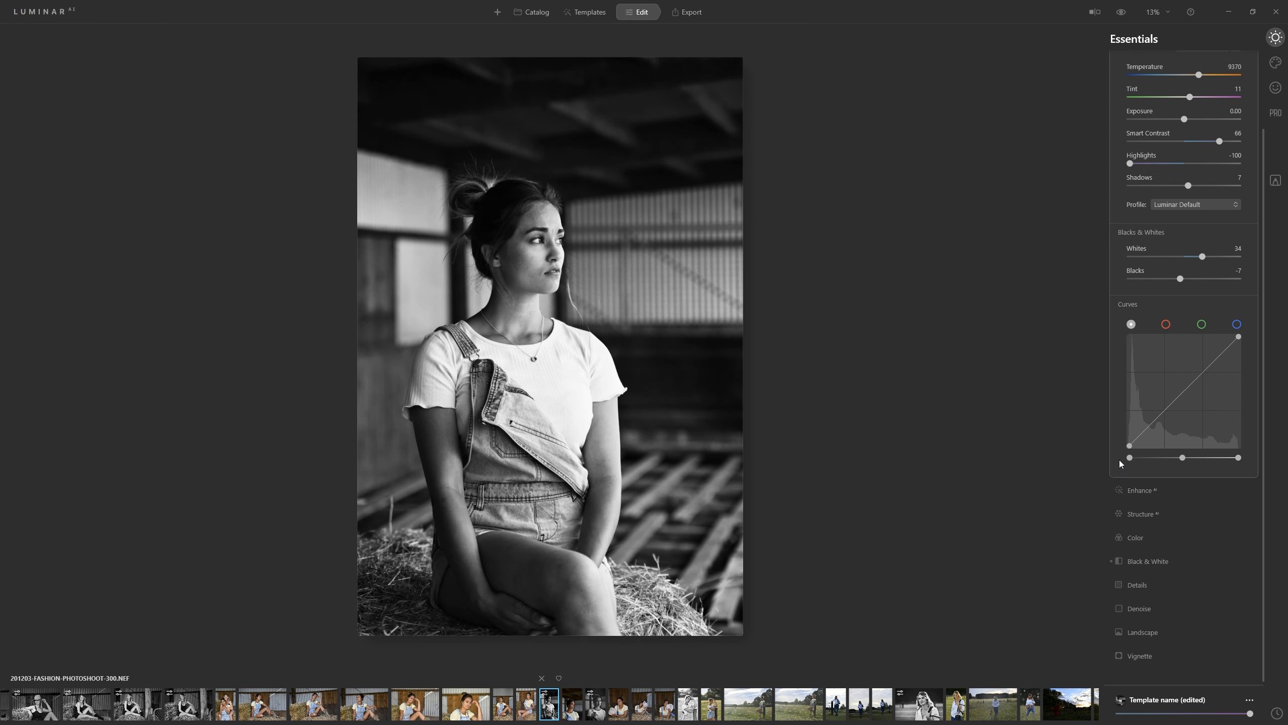
Raise the black endpoint and slightly lower the white endpoint of the main tone curve for a faded look
drag(1130, 446, 1122, 435)
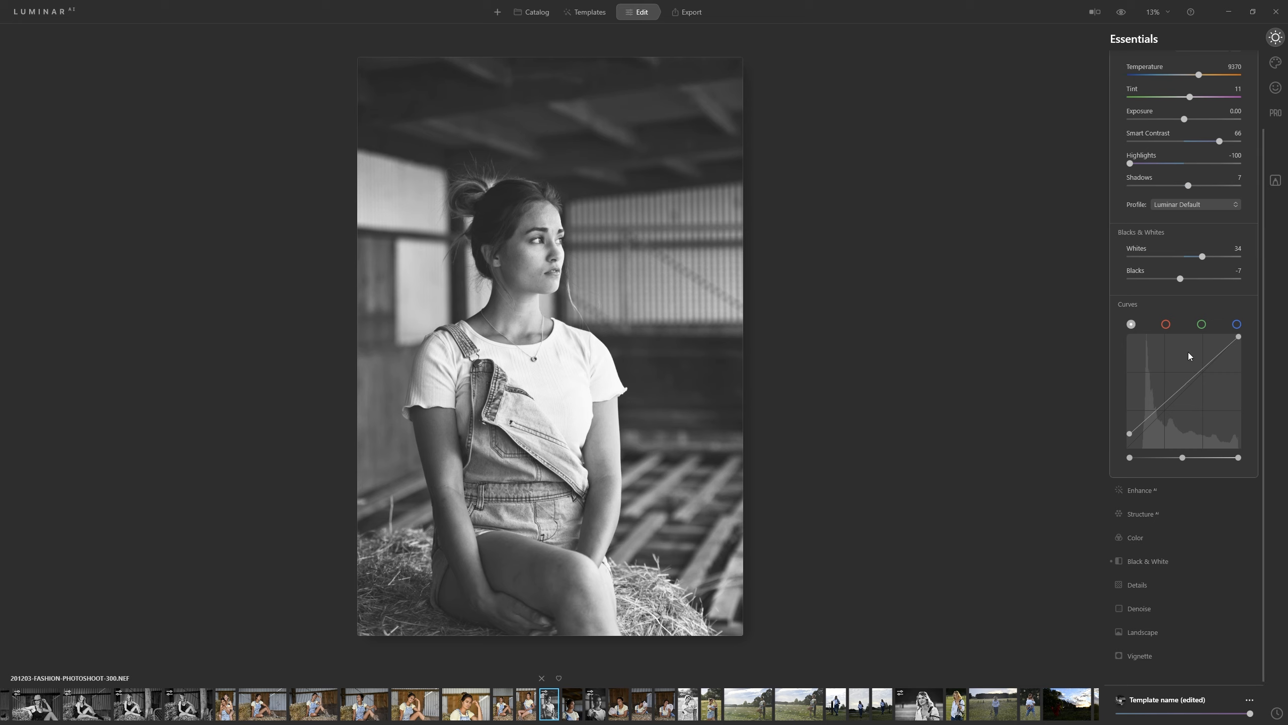
drag(1238, 338, 1244, 345)
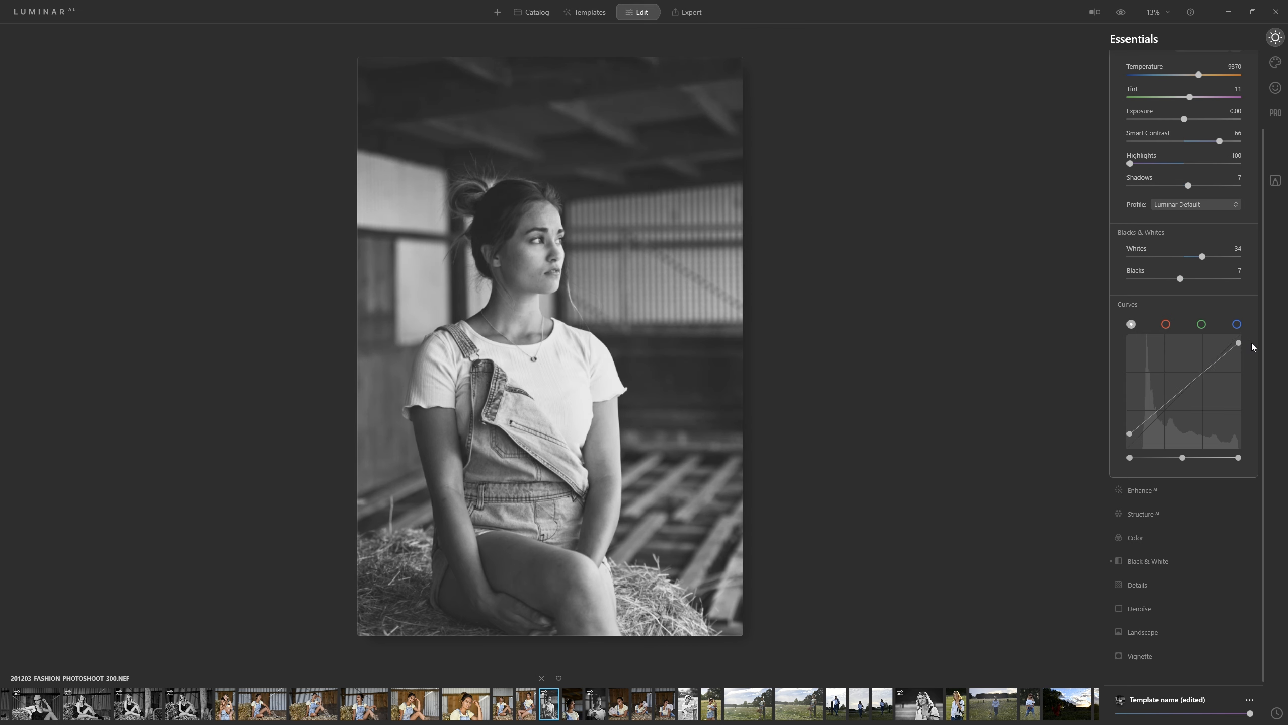
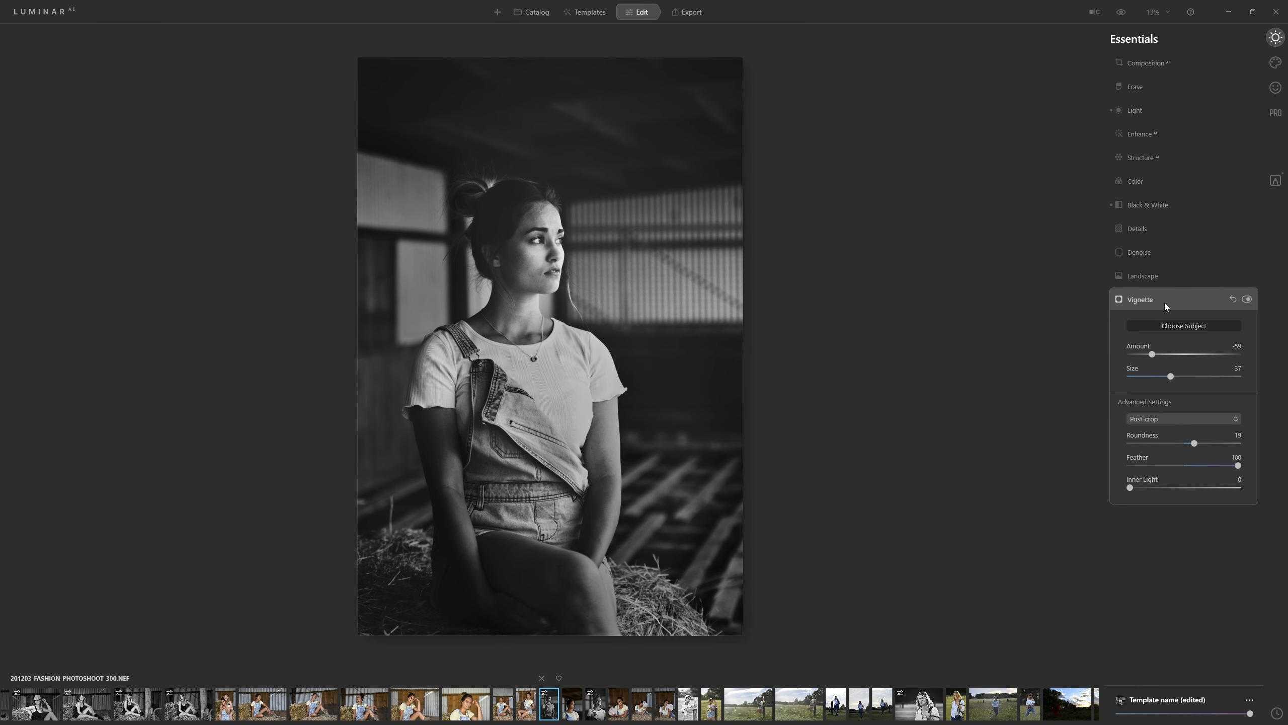
Show the local masking layers and compare the black-and-white edit with the original colour photo
click(1276, 180)
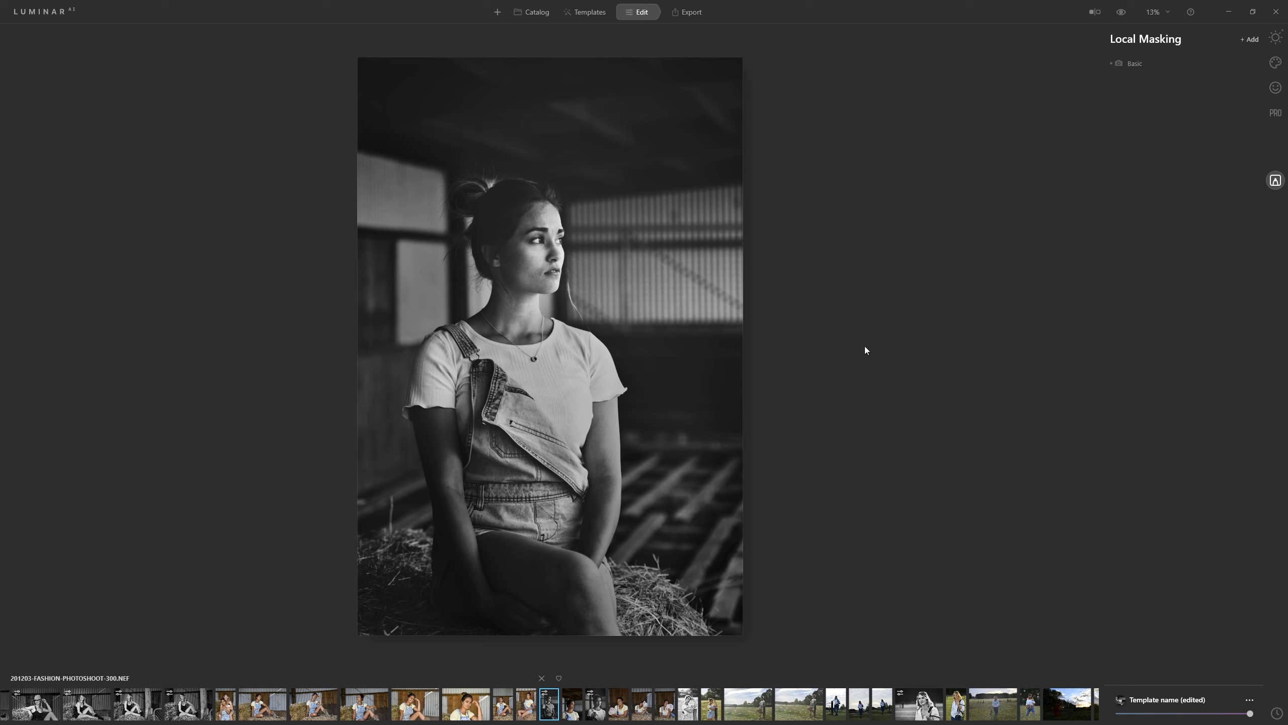
click(1121, 12)
click(1121, 12)
click(1121, 12)
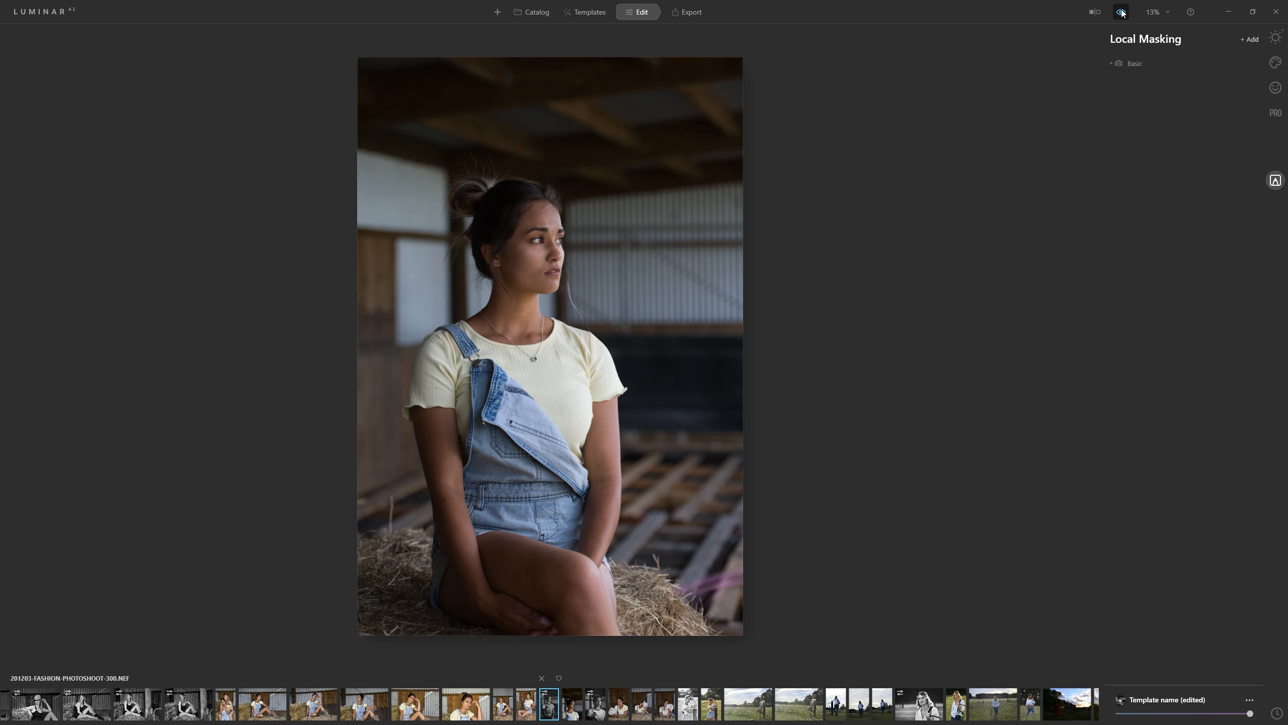
click(1123, 13)
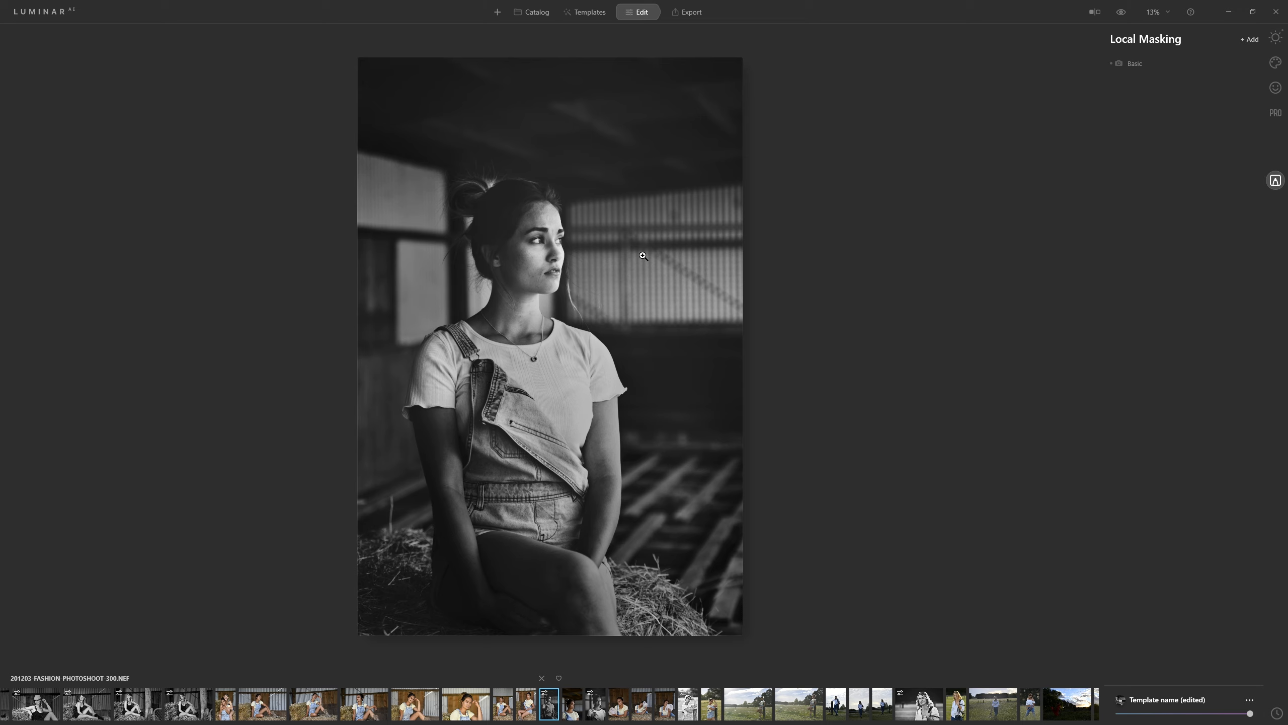
click(1118, 63)
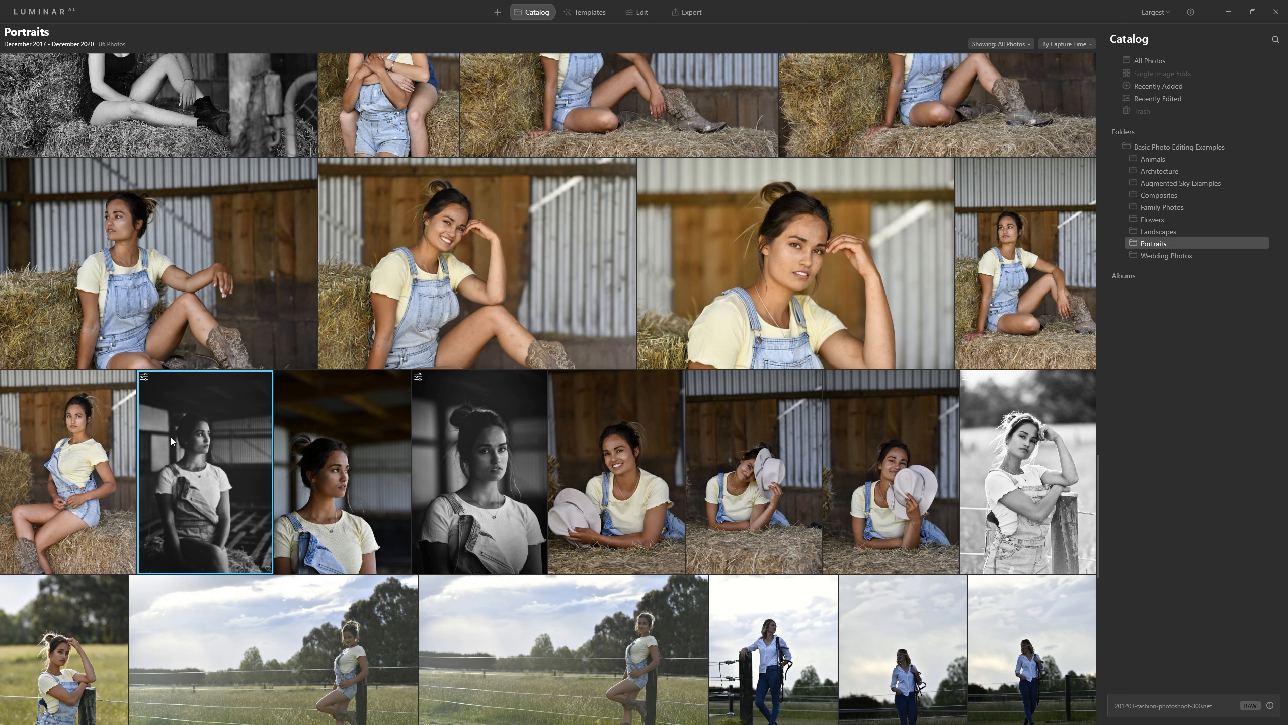
Sync the edited barn portrait's adjustments to the smiling seated portrait, the two outer hay-and-hat portraits and the second landscape-format fence photo
ctrl+click(494, 360)
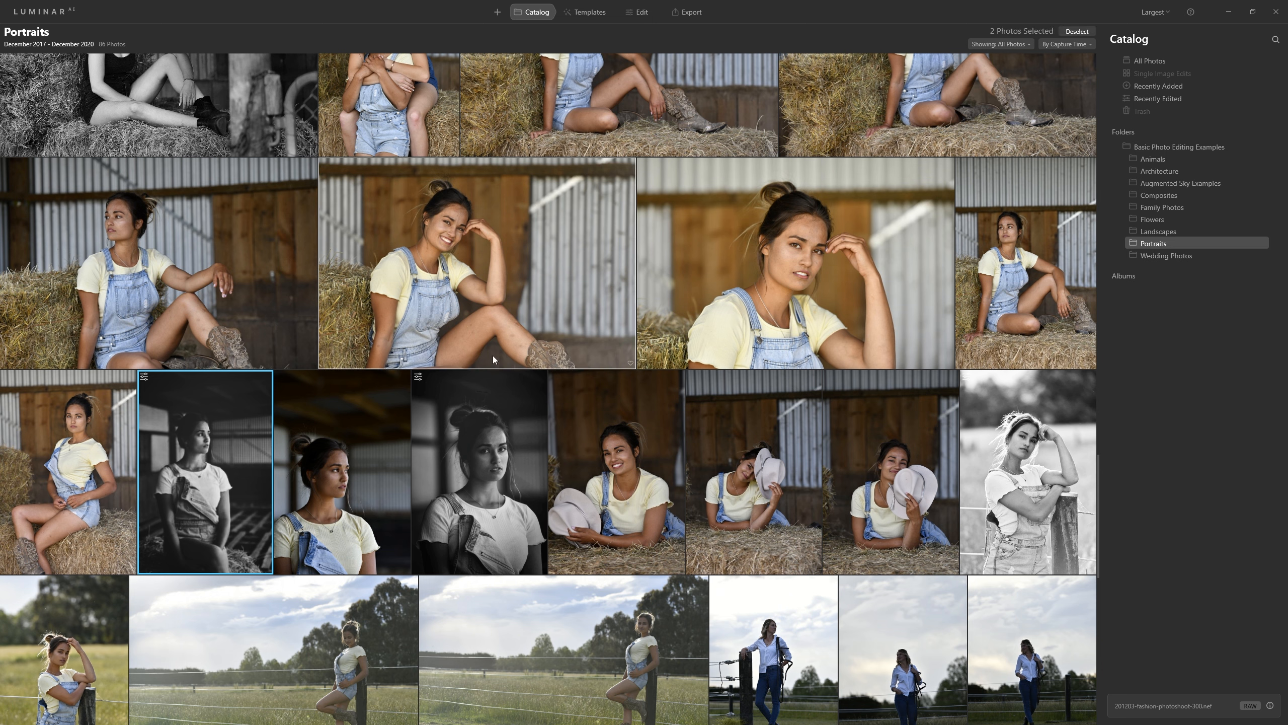
ctrl+click(650, 465)
ctrl+click(854, 474)
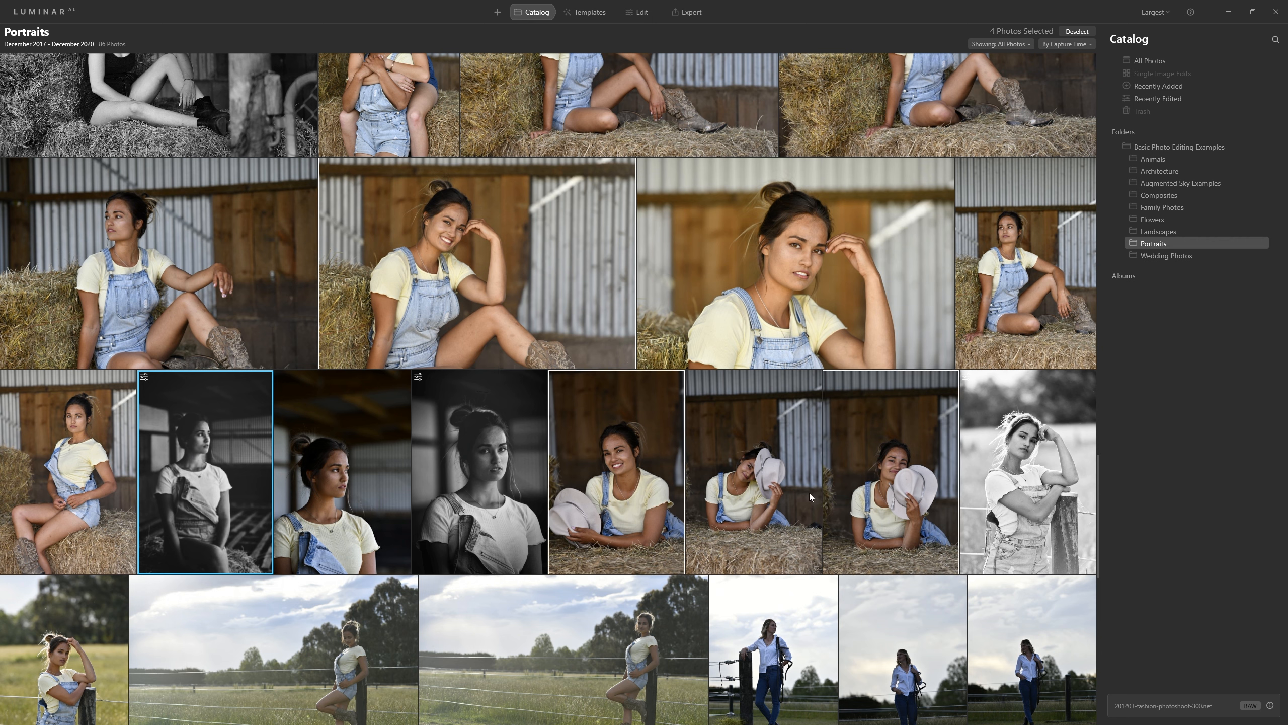
scroll(530, 433, down, 2)
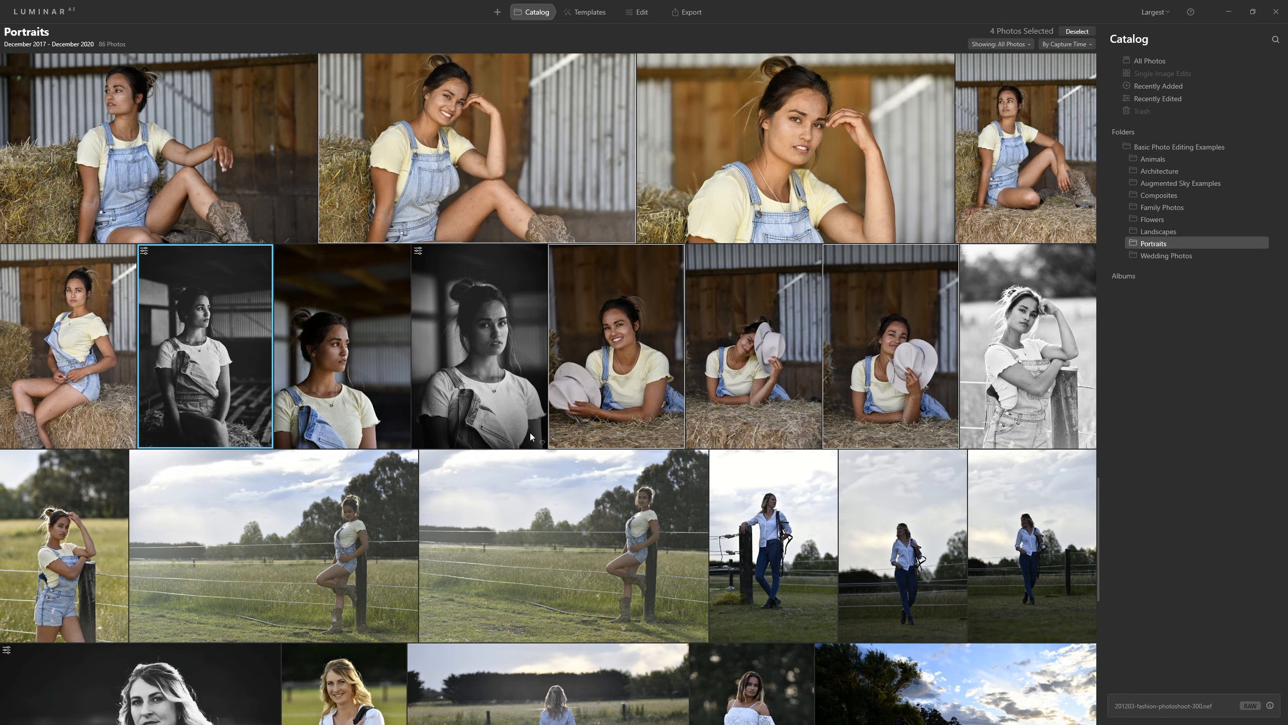
scroll(632, 350, down, 1)
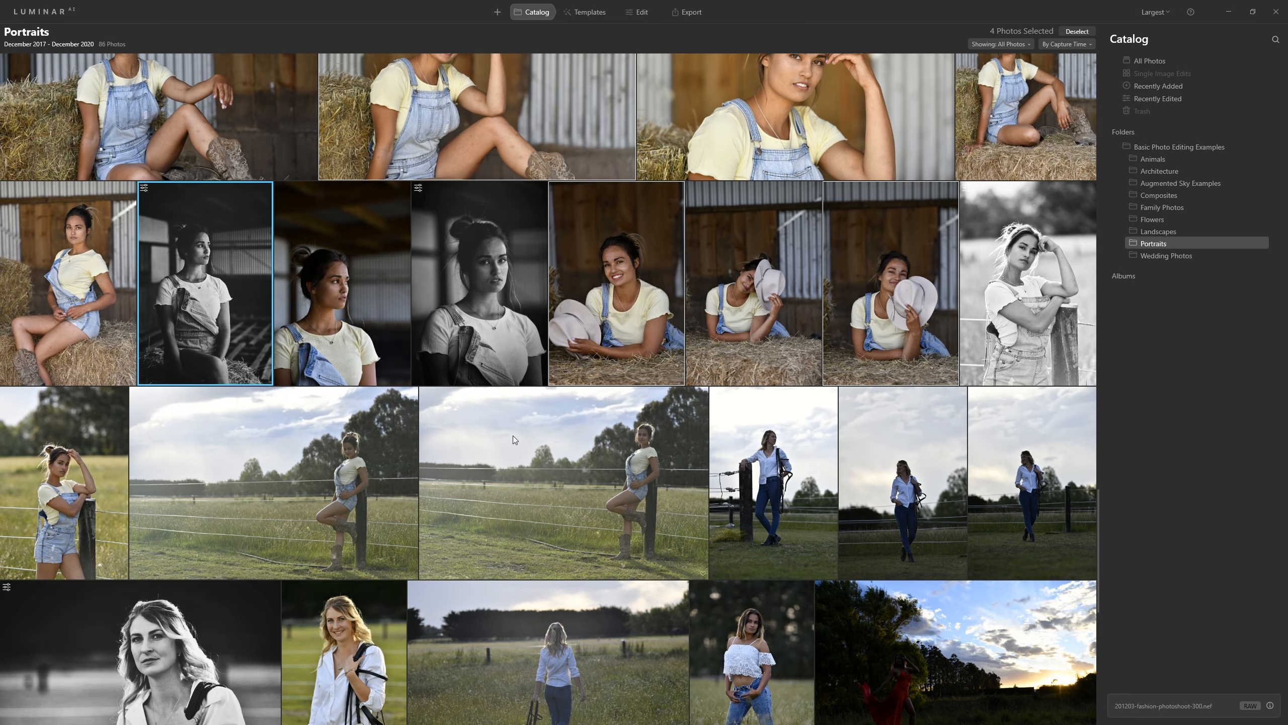
ctrl+click(610, 476)
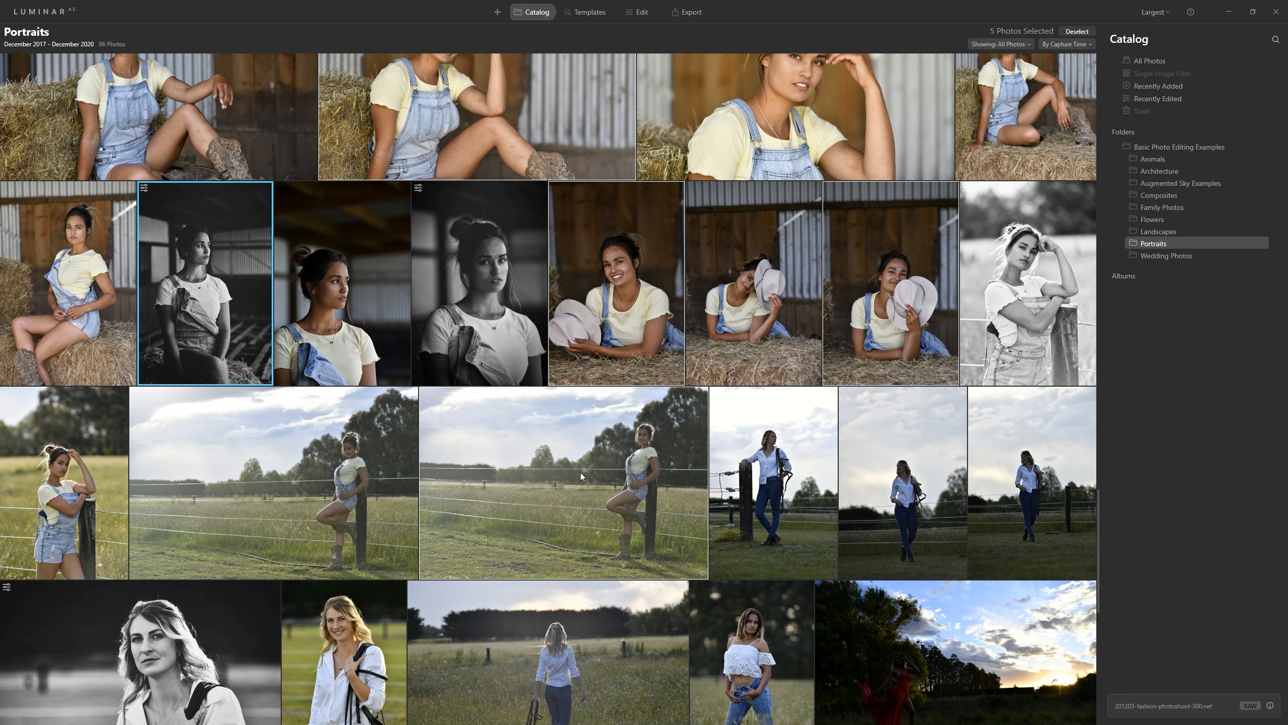
right_click(260, 251)
mouse_move(325, 307)
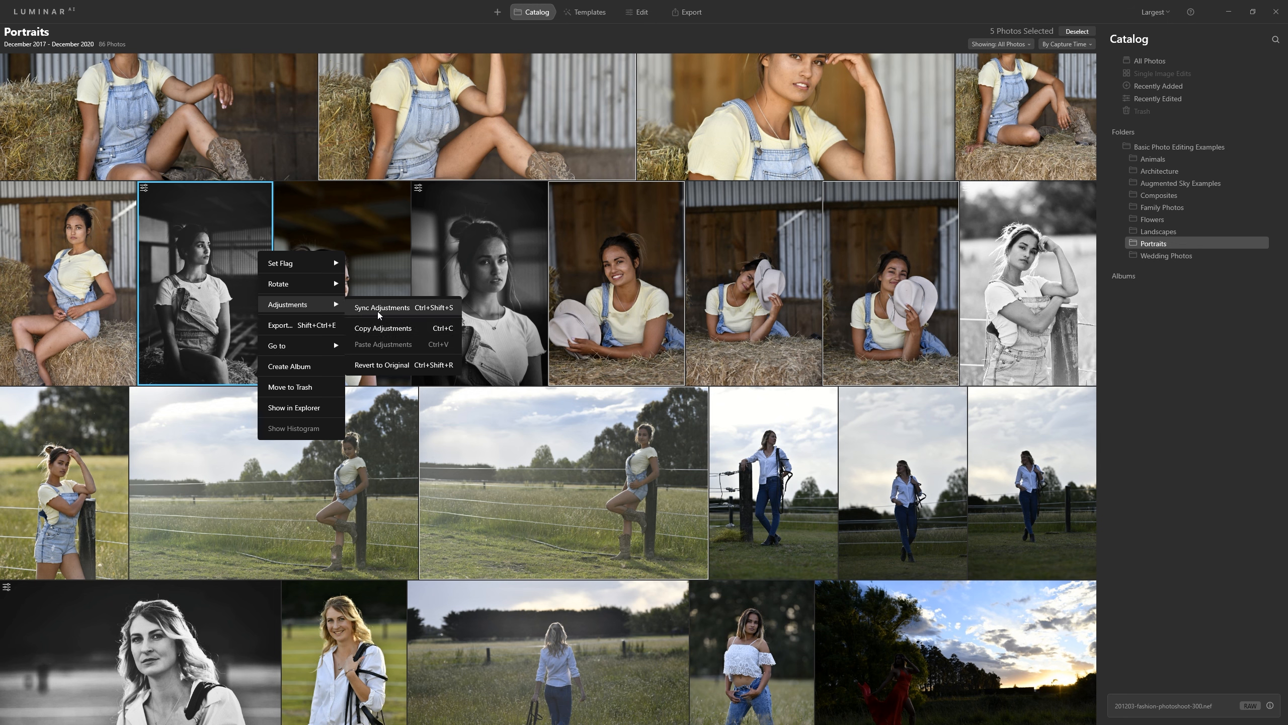
click(452, 311)
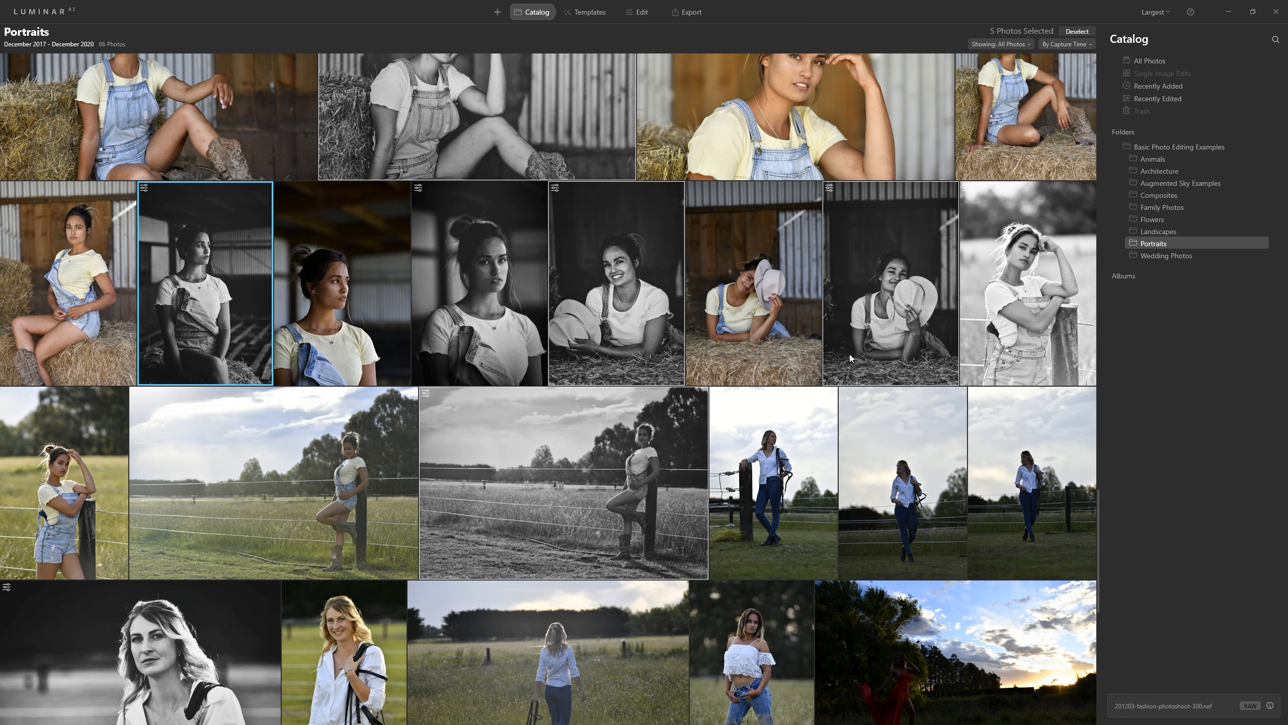
Review the synced black-and-white look at full size on the fence photo and both hat portraits
double_click(584, 480)
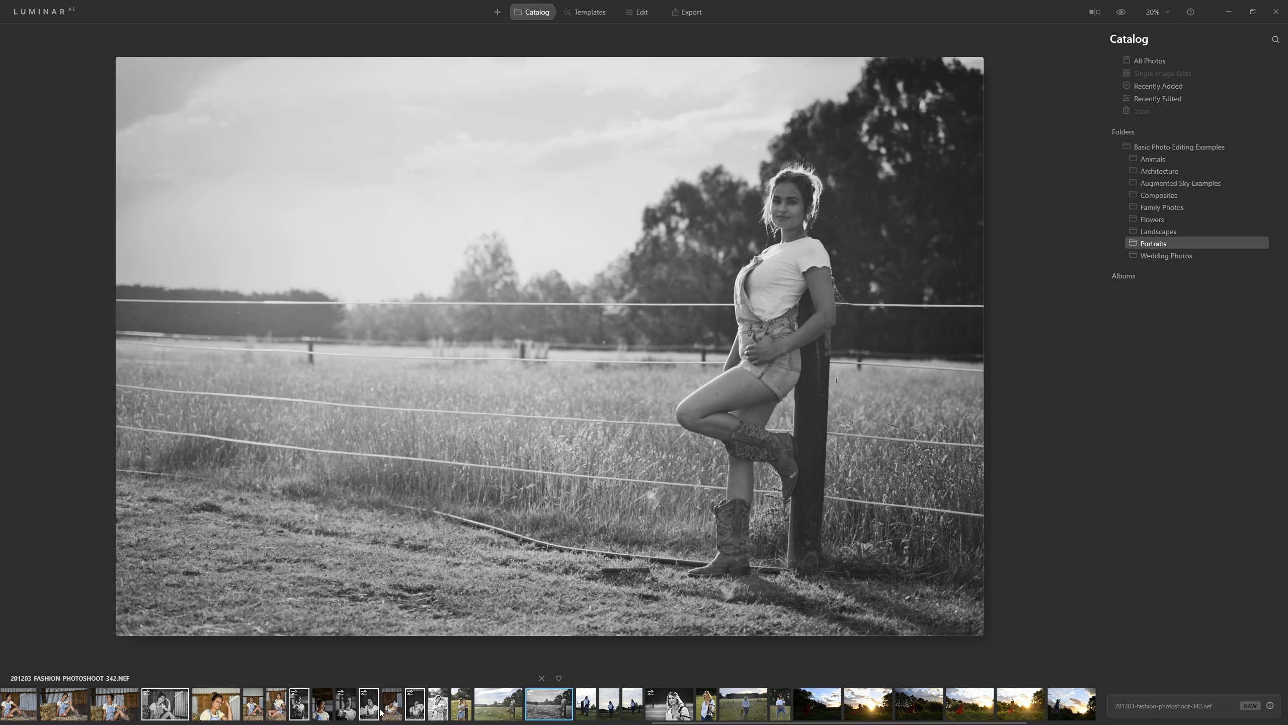
click(416, 711)
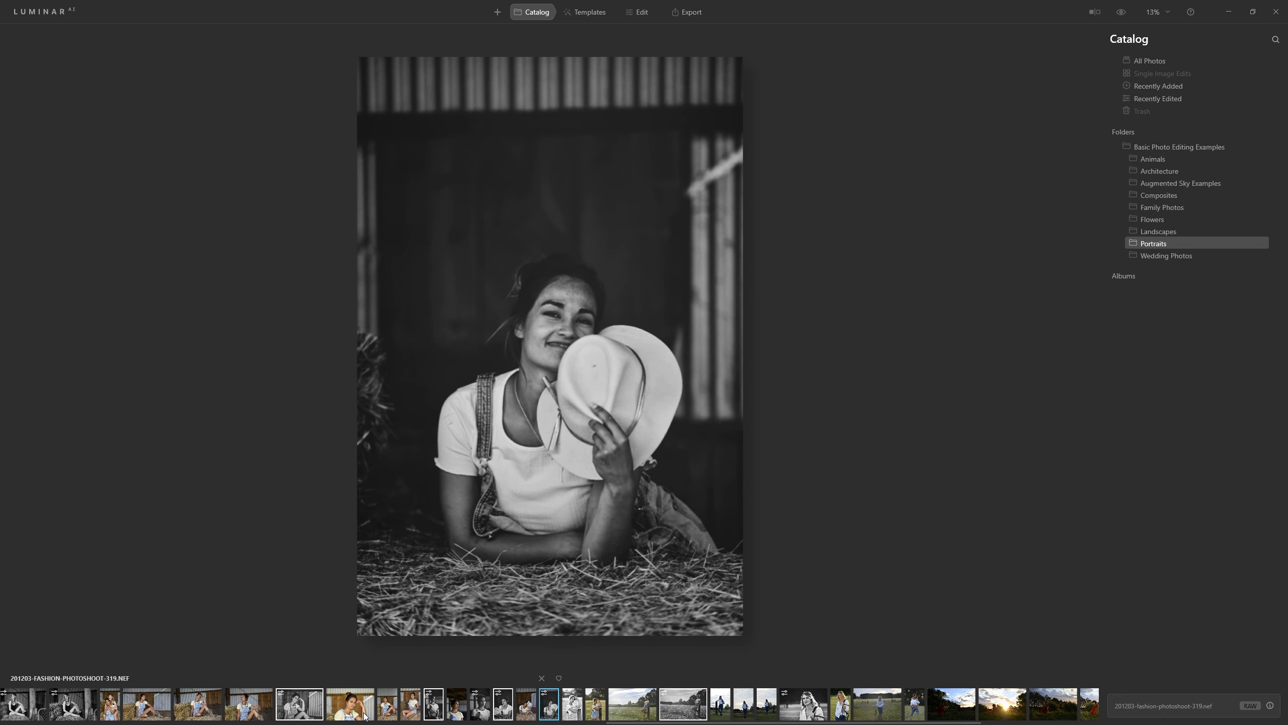
click(432, 712)
click(629, 710)
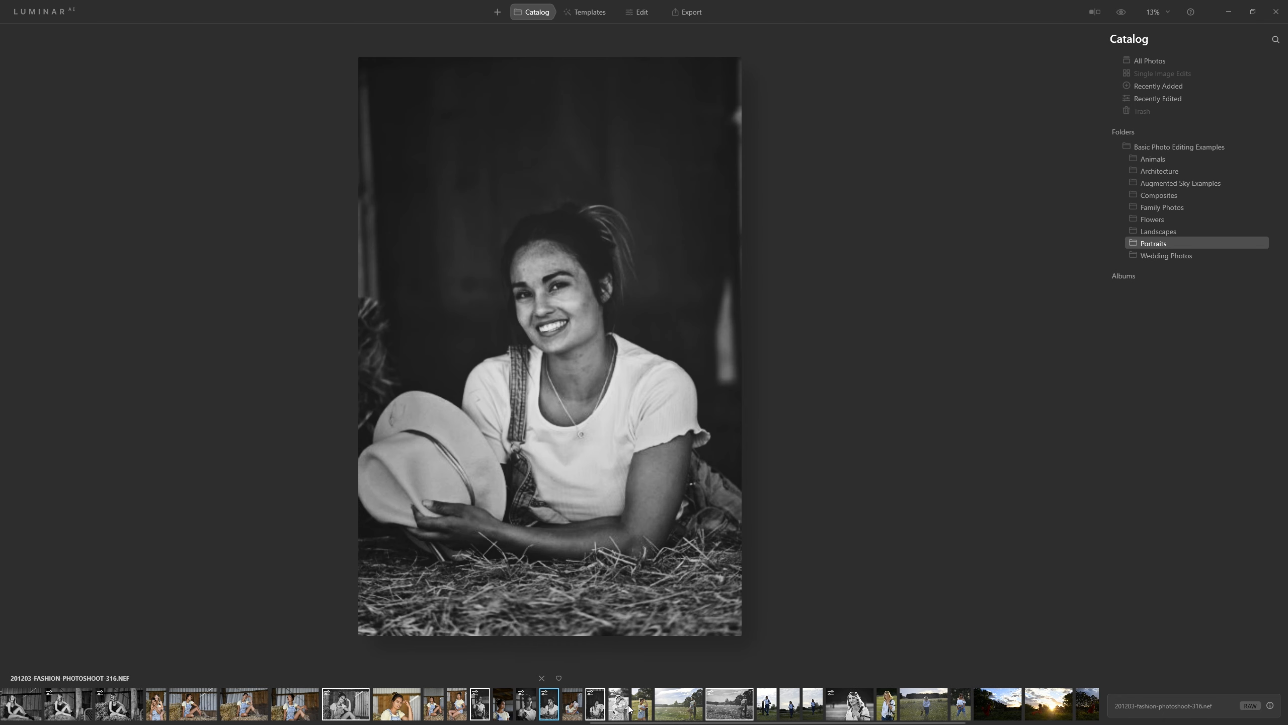
click(729, 713)
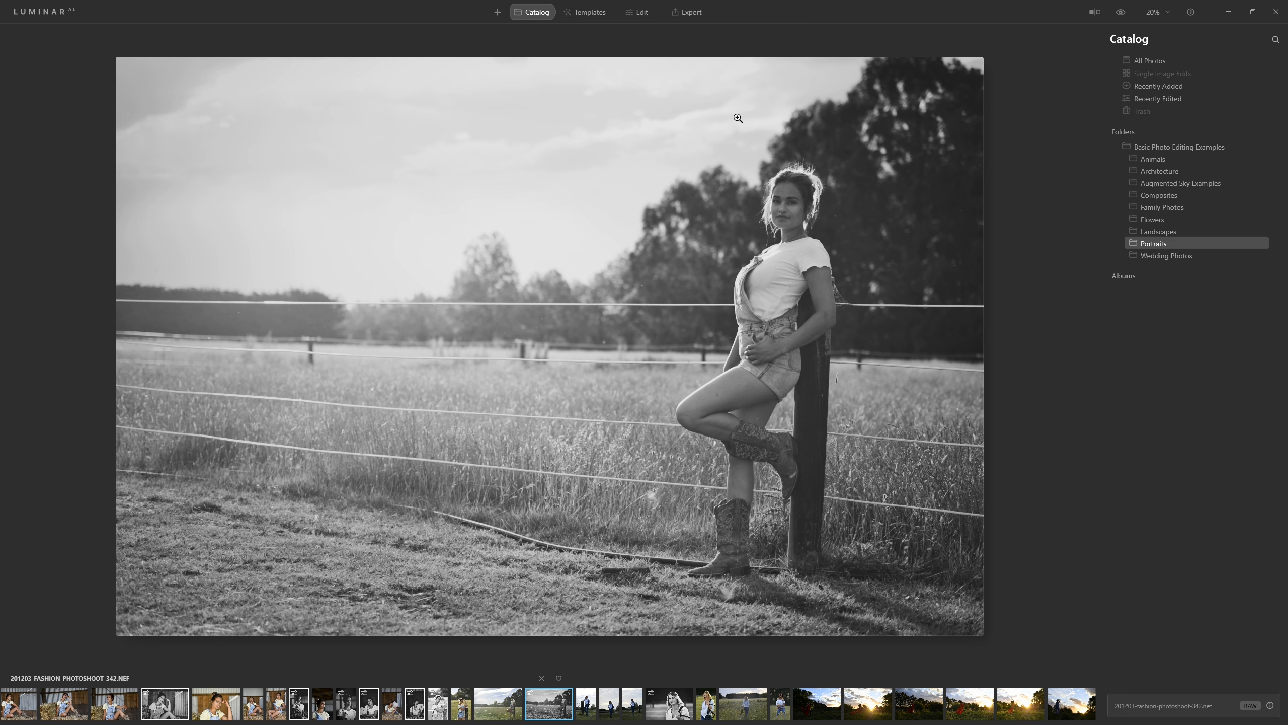
Add a Basic local mask to the fence photo with Exposure 0.47, Contrast 31, Highlights 35 and Shadows -24, and preview its effect
click(648, 20)
click(1251, 40)
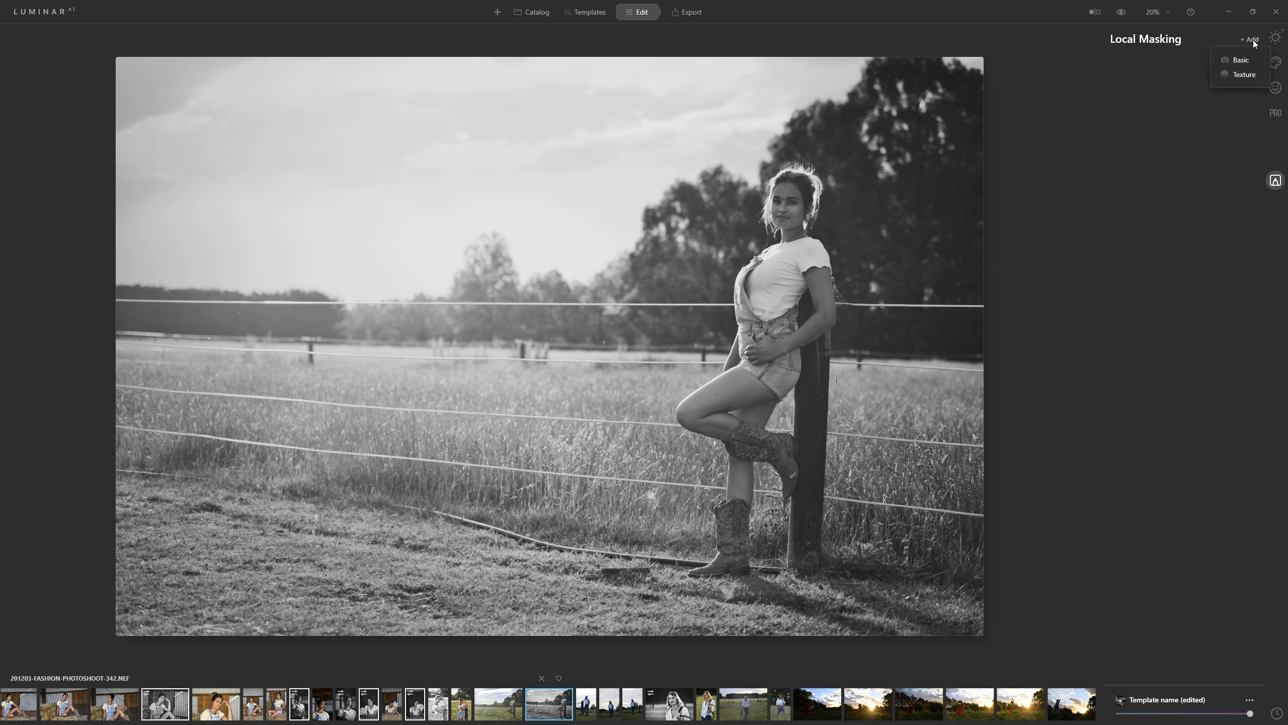
click(1241, 61)
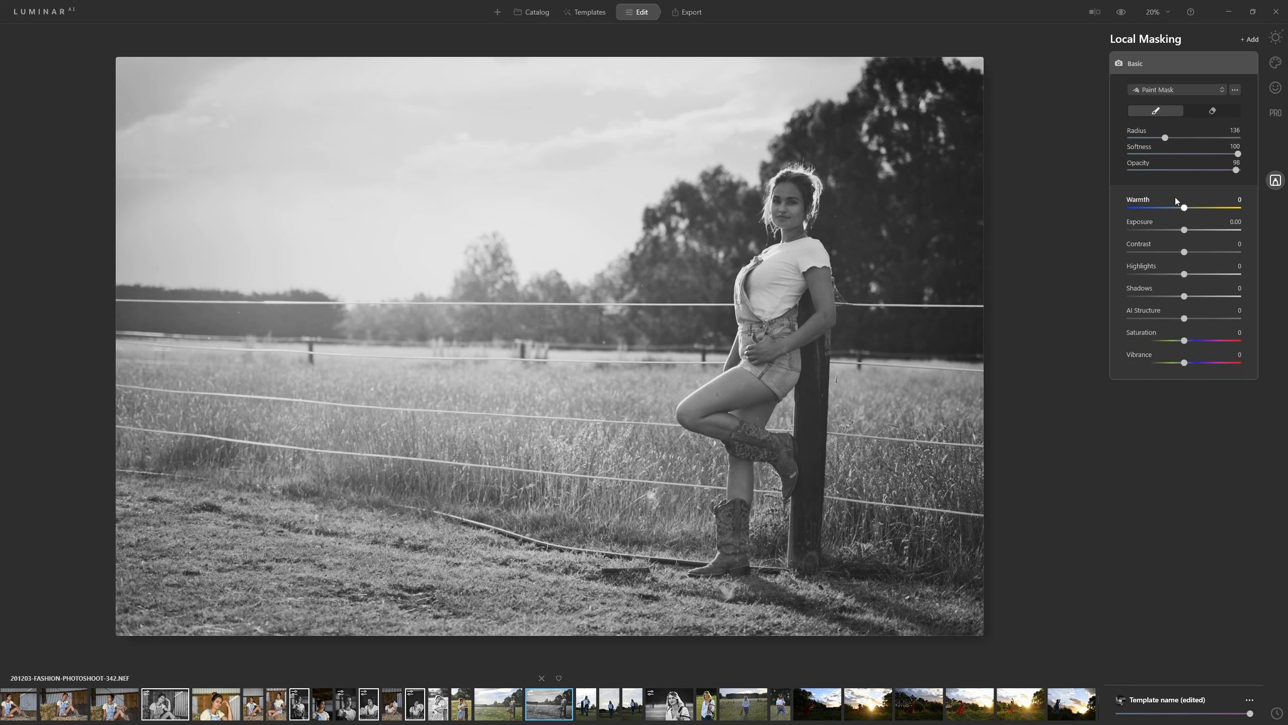
mouse_move(1185, 252)
mouse_down()
mouse_move(1221, 258)
mouse_move(1198, 258)
mouse_move(1185, 233)
mouse_move(1202, 254)
mouse_up()
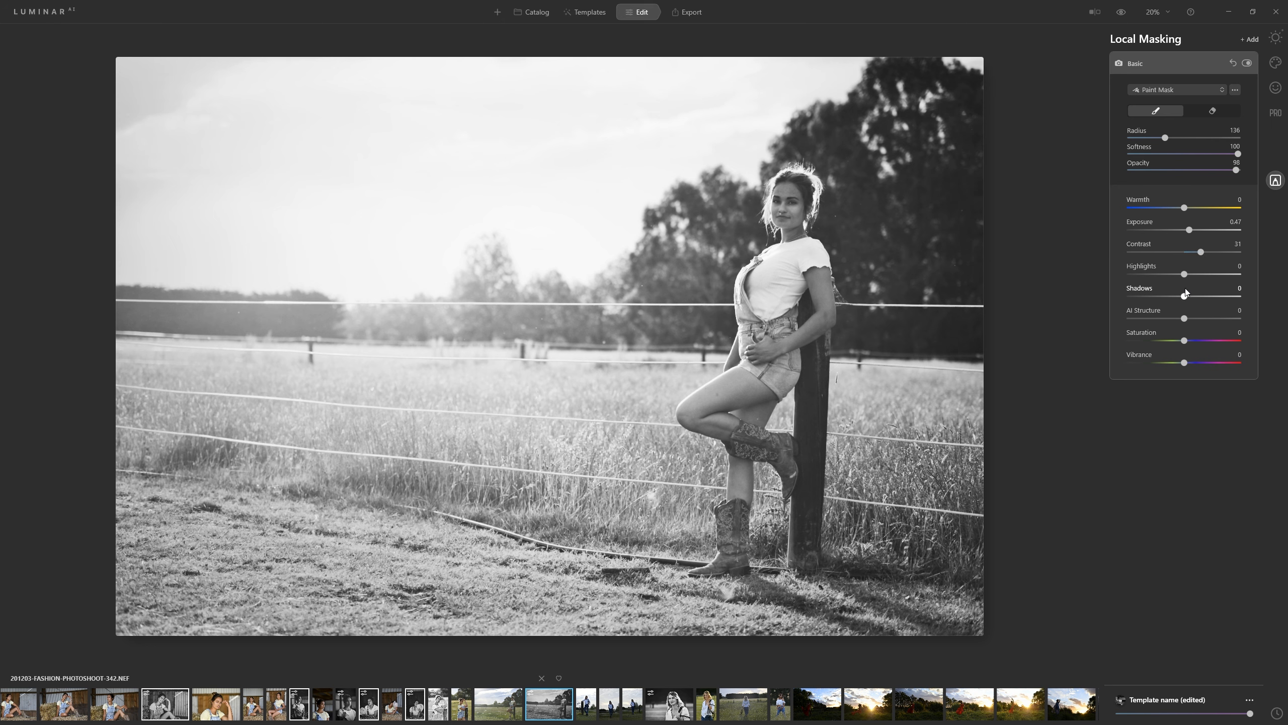
drag(1185, 297, 1164, 296)
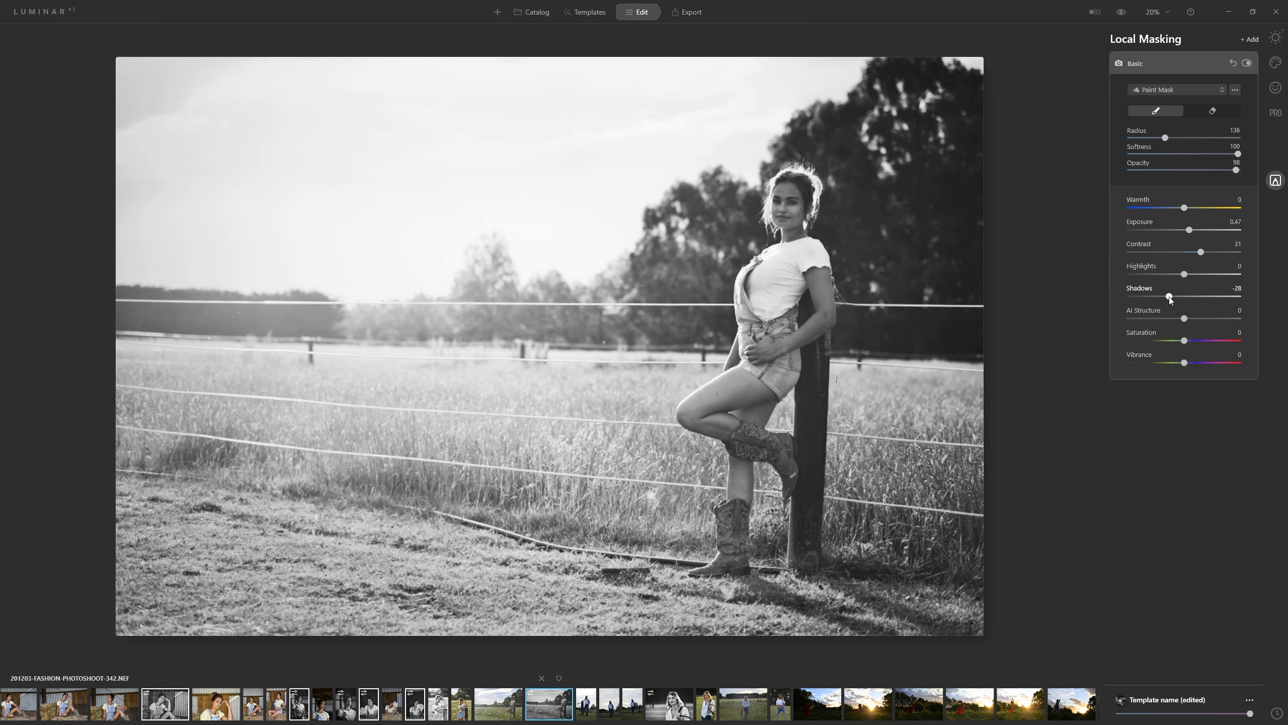
drag(1176, 274, 1184, 318)
click(1243, 64)
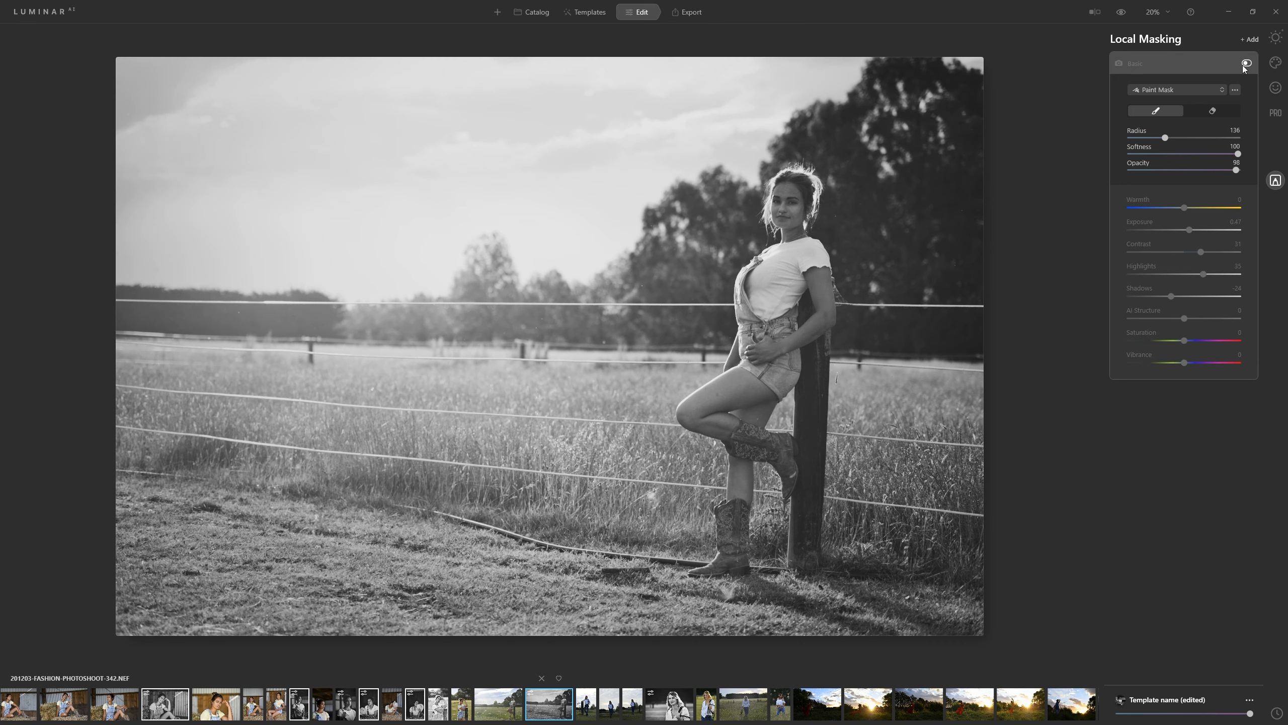
click(1243, 65)
Paint the Basic adjustment over the woman at the fence post and compare the photo with and without it
mouse_move(786, 168)
mouse_down()
mouse_move(761, 323)
mouse_move(779, 316)
mouse_move(711, 414)
mouse_move(748, 417)
mouse_move(731, 438)
mouse_move(723, 555)
mouse_move(762, 438)
mouse_move(710, 414)
mouse_move(810, 319)
mouse_move(782, 195)
mouse_up()
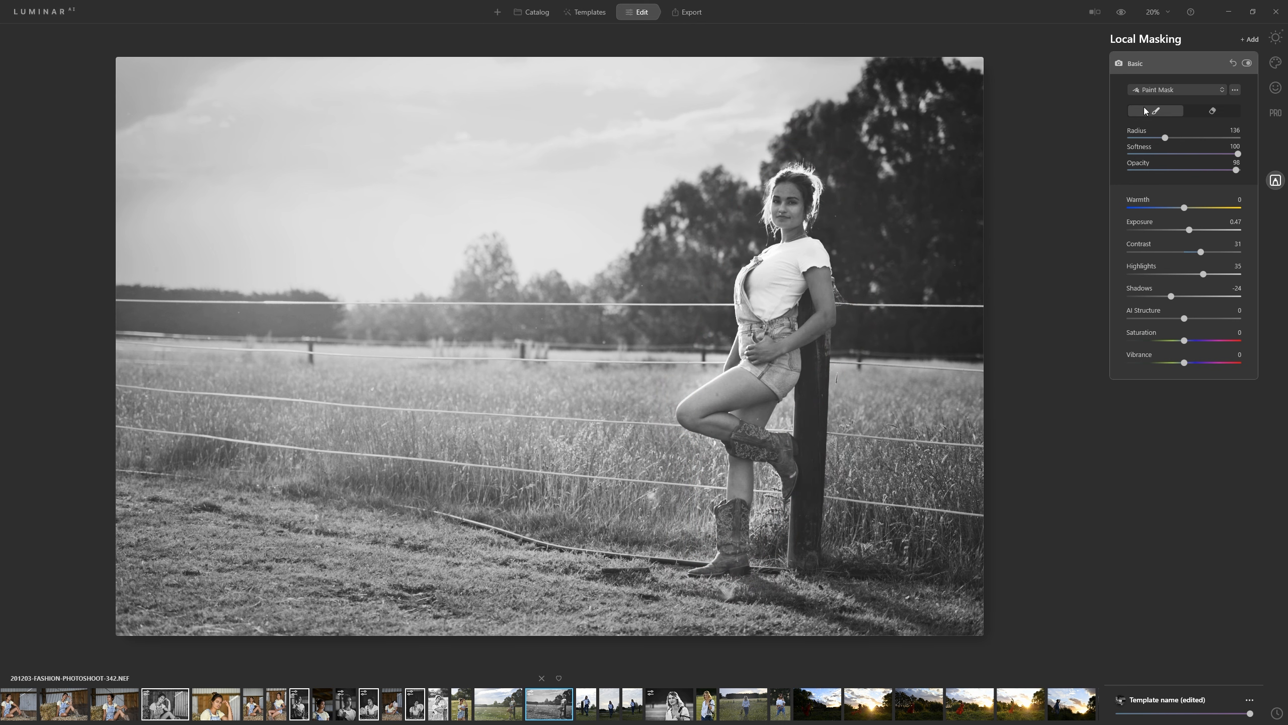
click(1248, 63)
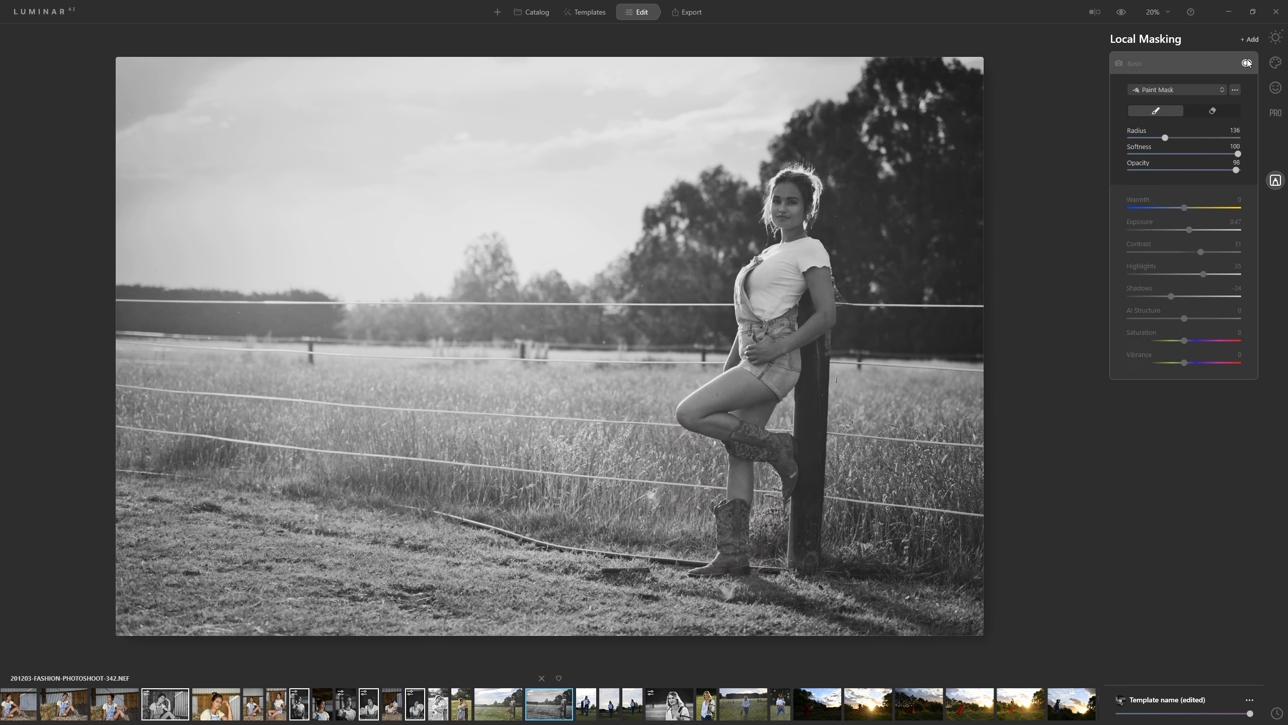
click(1247, 62)
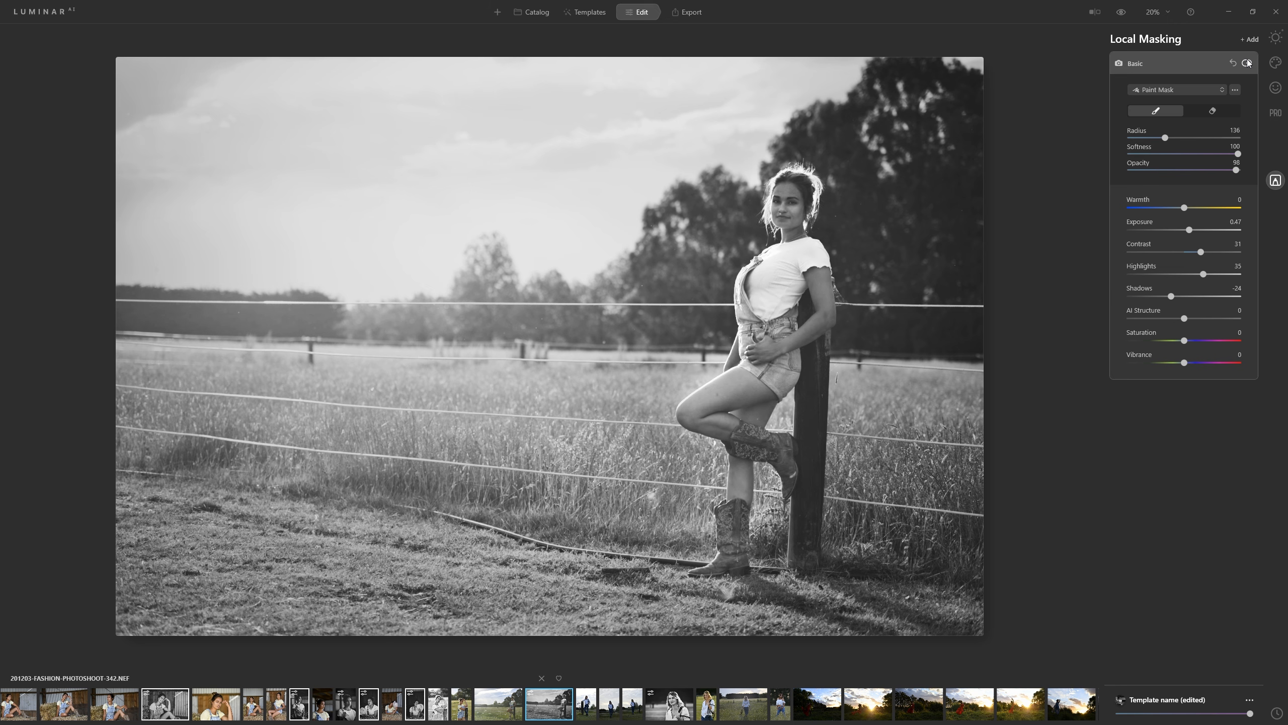